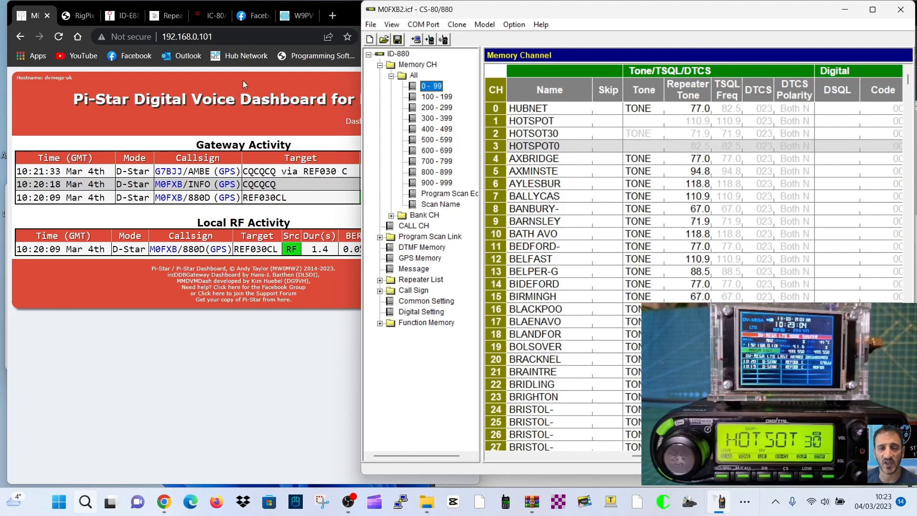
- Open the D-STAR Info page with repeater list downloads for DR mode radios and go to its location form
click(165, 16)
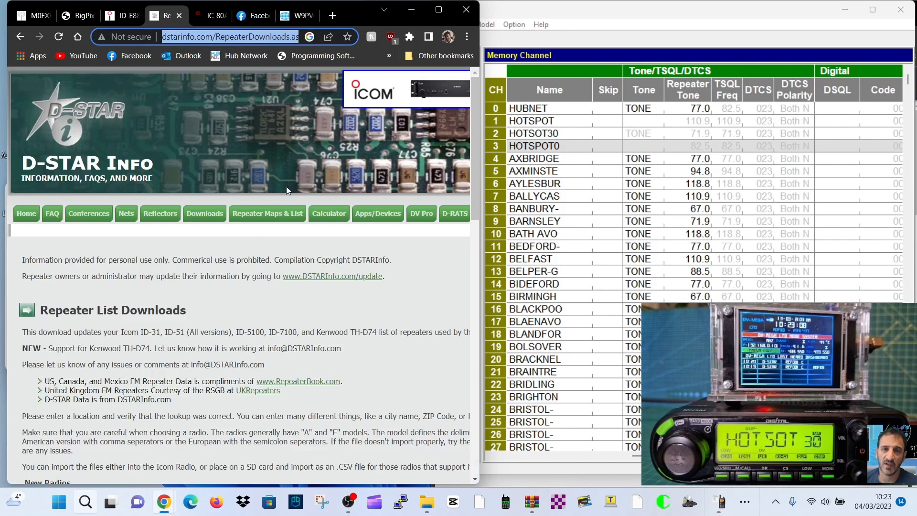
mouse_move(205, 214)
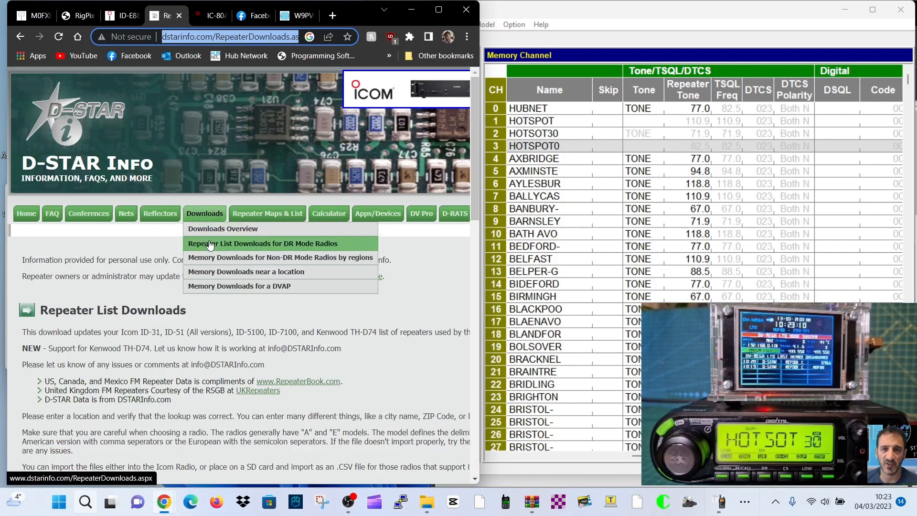
click(209, 244)
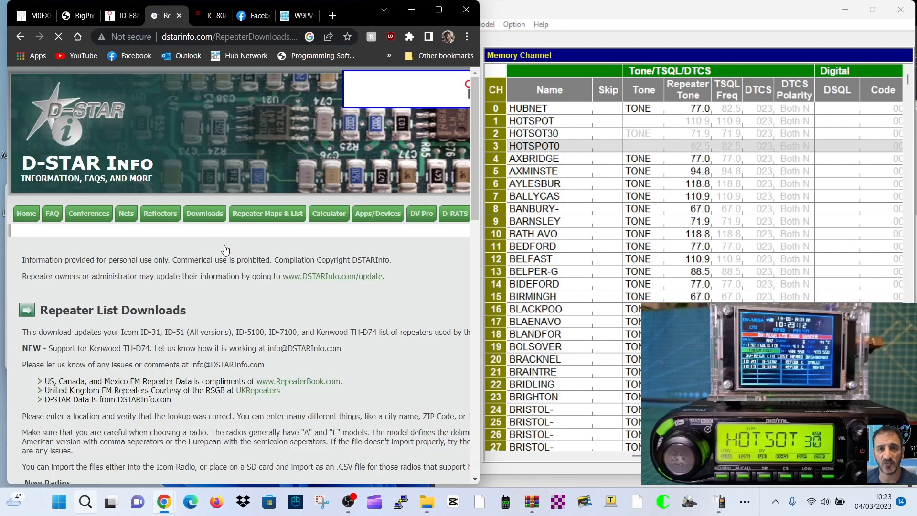
scroll(144, 286, down, 8)
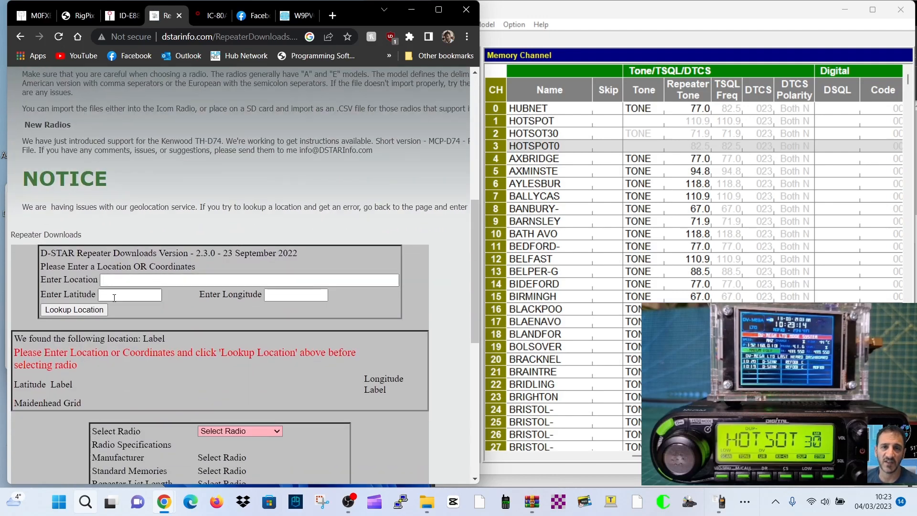
- Look up the repeater download location using latitude 51.3 and longitude 2.9
click(115, 297)
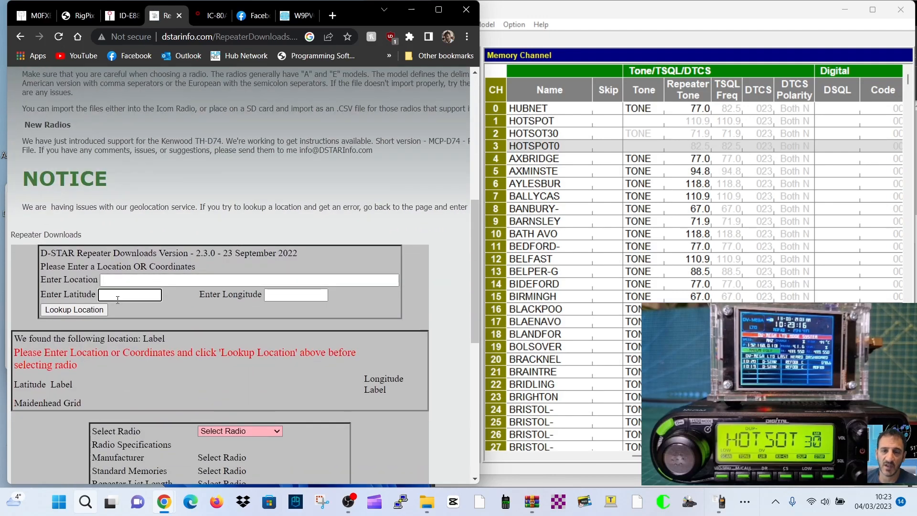
text(51)
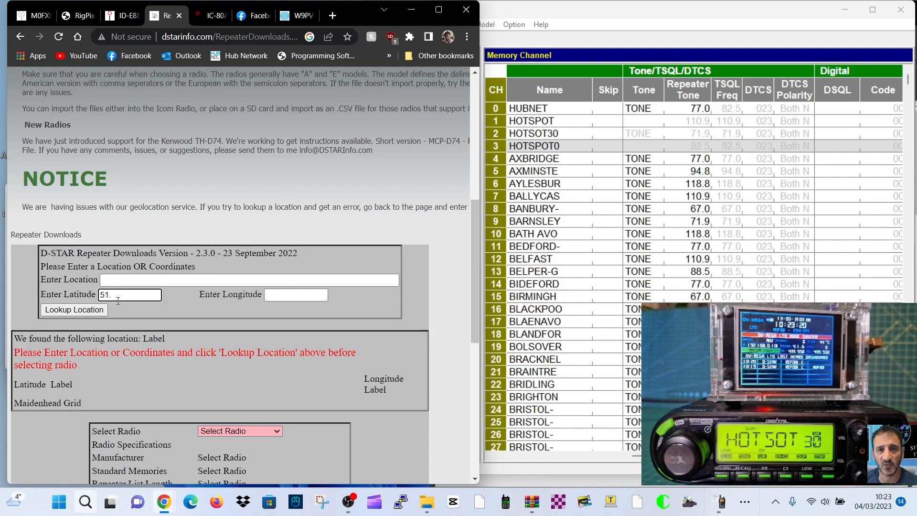
text(.3)
click(299, 298)
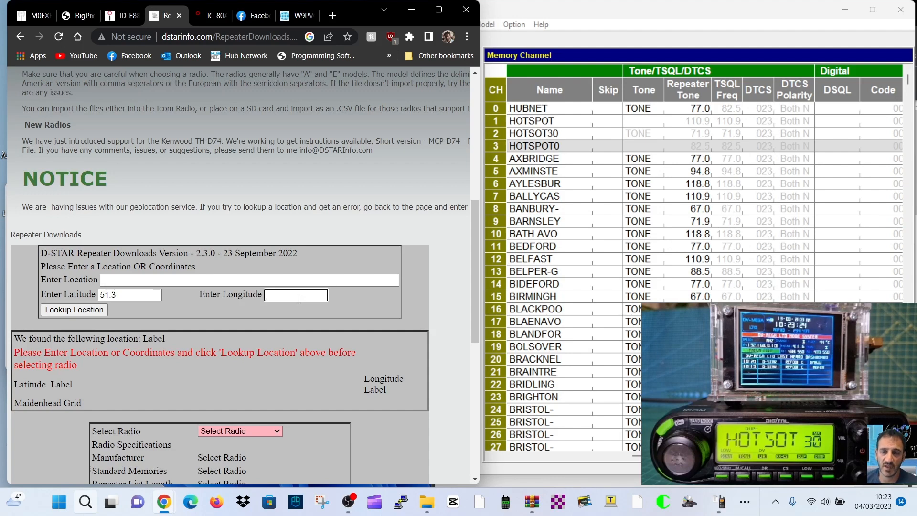
text(2.9)
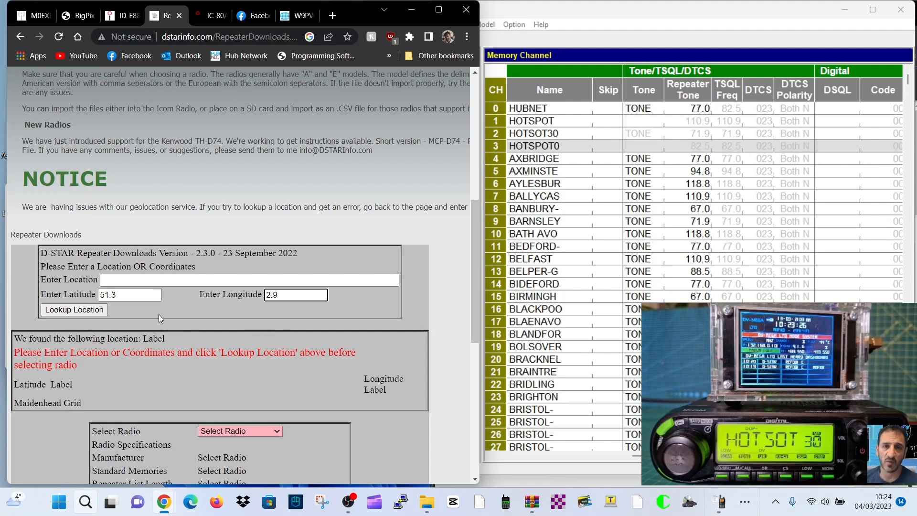
click(74, 310)
scroll(288, 322, down, 3)
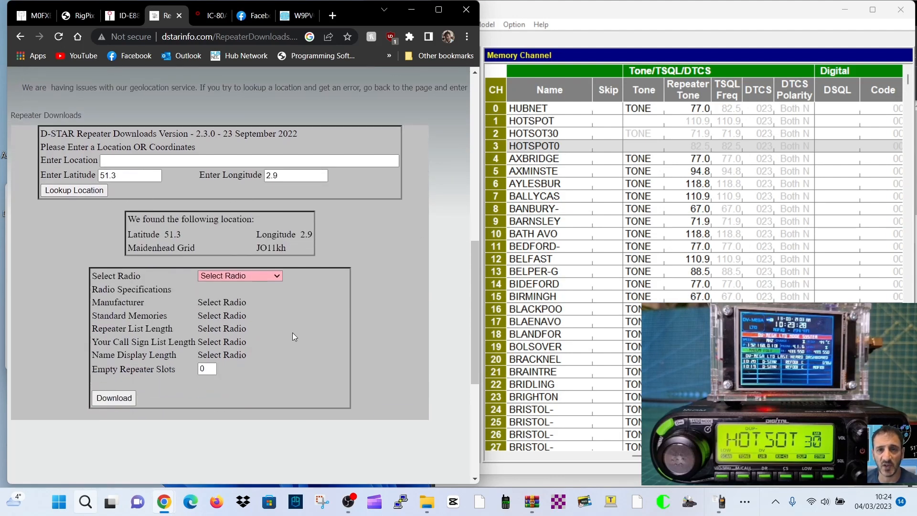
- Choose the ID-E880 as the radio and download its repeater list
click(277, 276)
drag(282, 383, 286, 463)
click(239, 451)
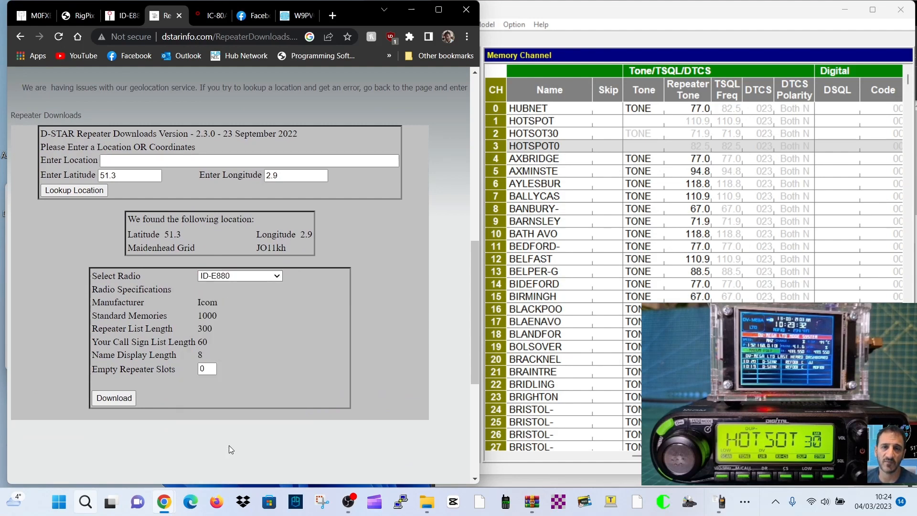
click(119, 400)
- Switch to CS-80/880, bring up the CSV import file dialog, and close it without importing a file
click(764, 36)
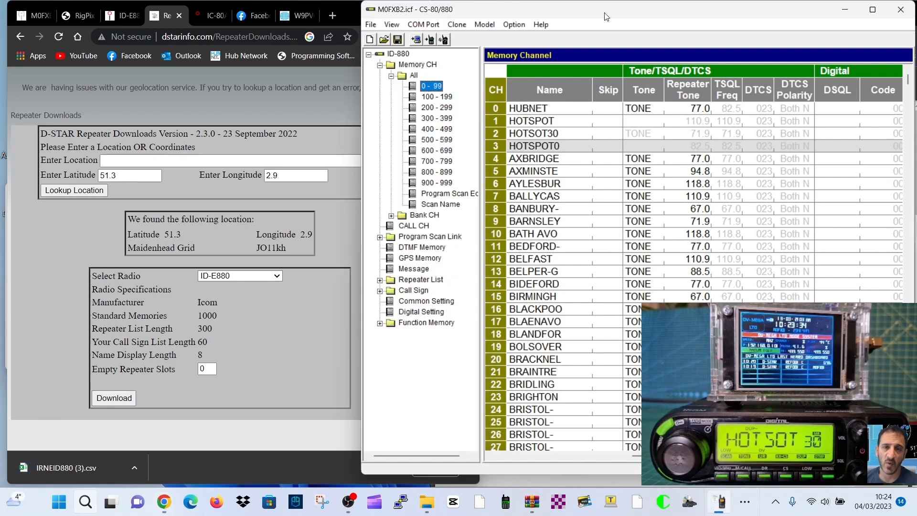
click(371, 26)
click(388, 96)
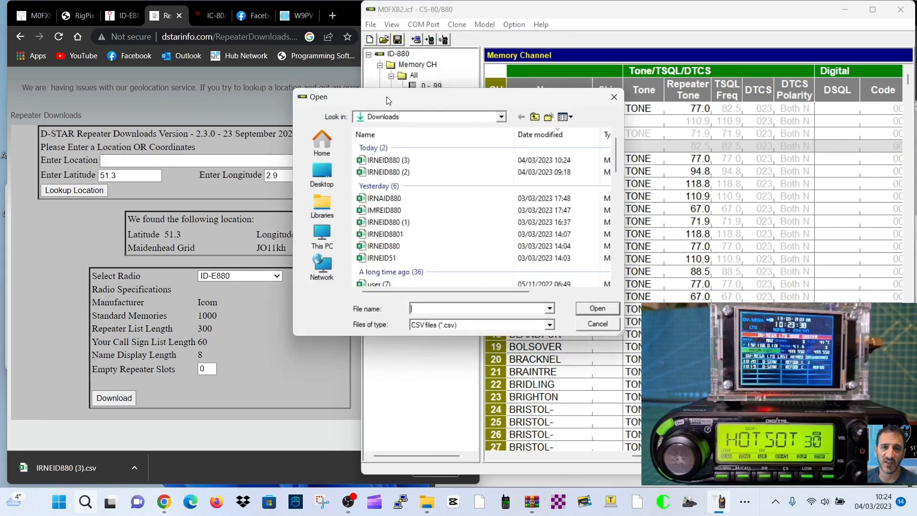
click(614, 97)
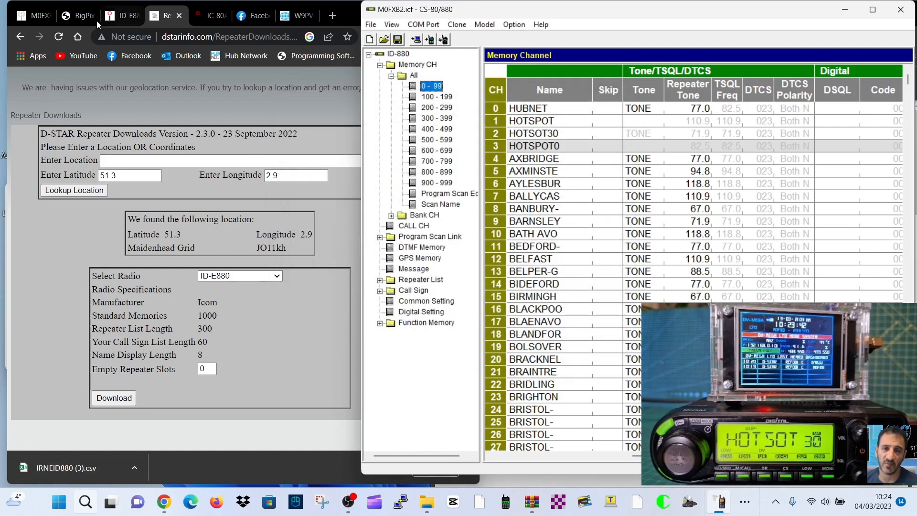
- Bring up the Pi-Star dashboard in the browser, then return to CS-80/880 and widen its window to expose the call sign columns
click(34, 15)
click(562, 18)
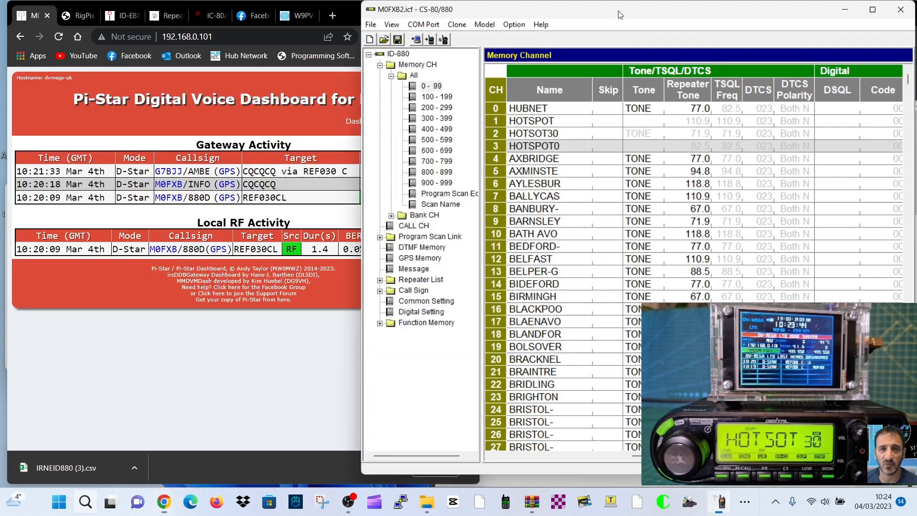
drag(359, 155, 167, 186)
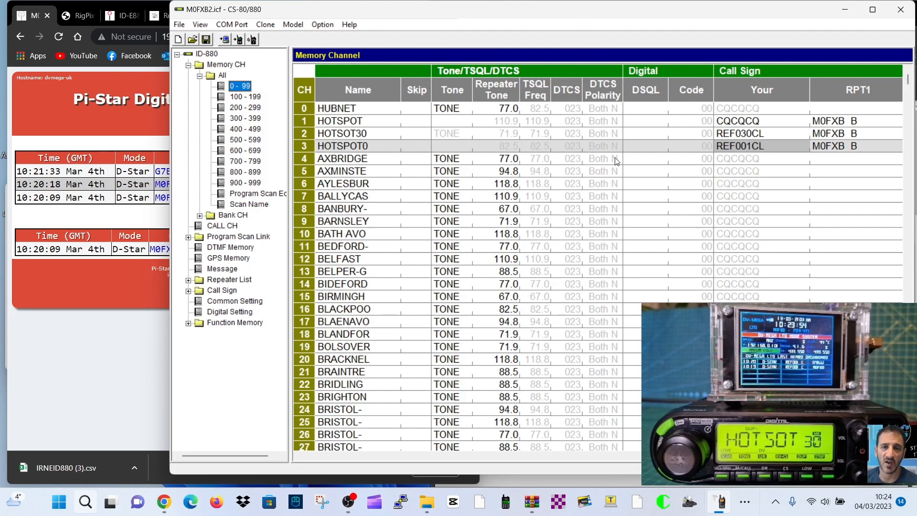
drag(728, 10, 698, 14)
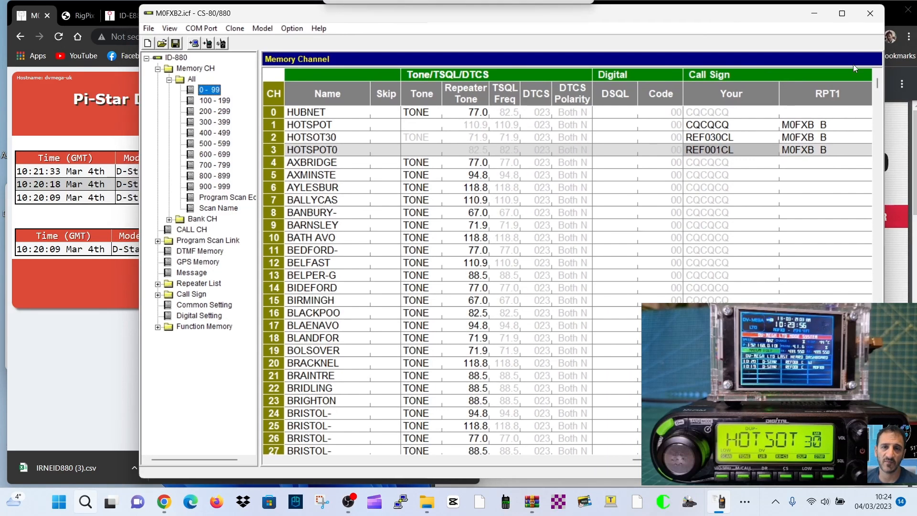
drag(885, 122, 911, 121)
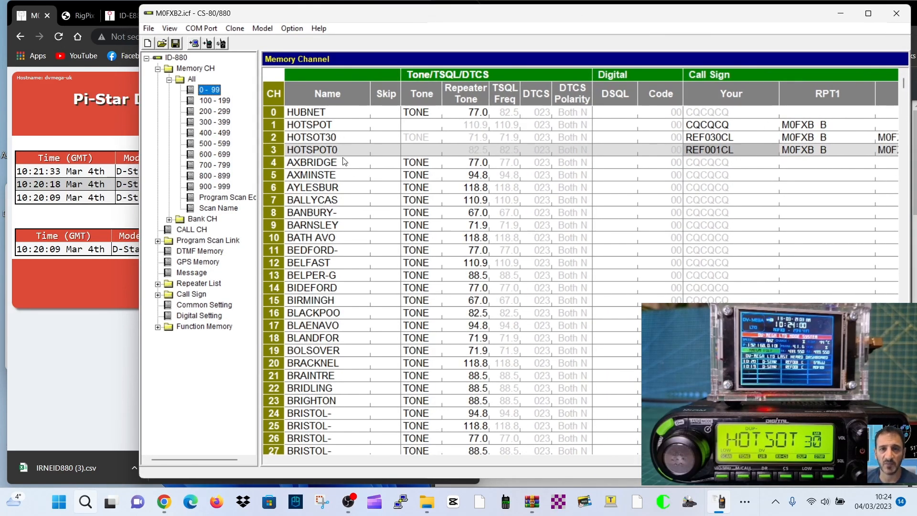
drag(680, 17, 656, 14)
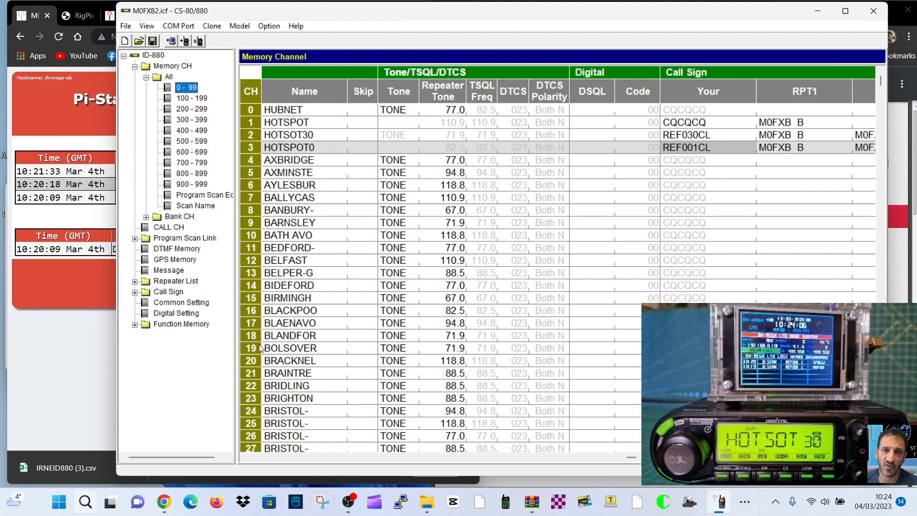
- Examine the HOTSPOT memory channels' frequency, duplex, offset, mode, tone and call sign columns
click(291, 127)
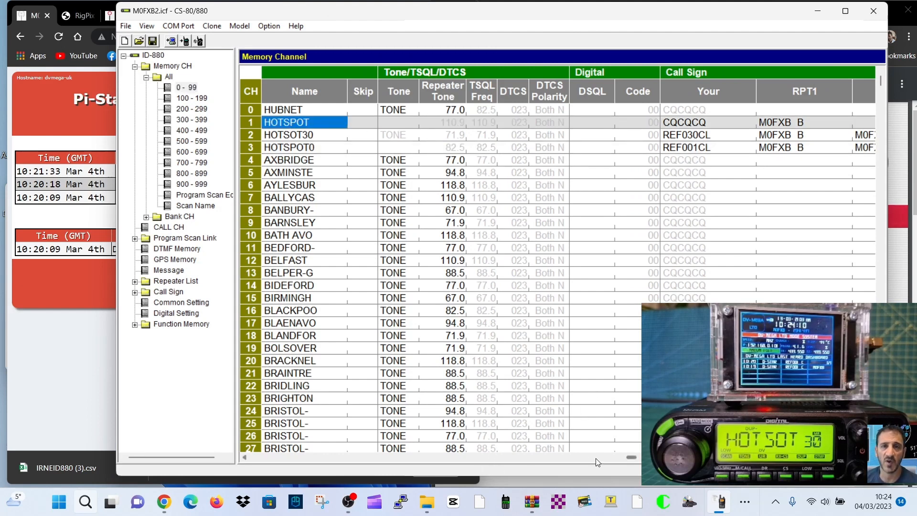
click(630, 458)
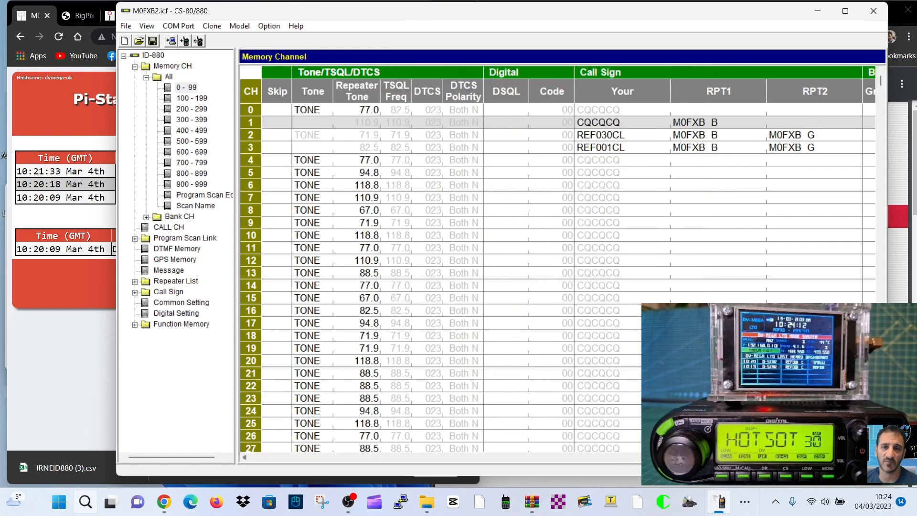
mouse_move(654, 458)
mouse_down()
mouse_move(631, 458)
mouse_move(655, 458)
mouse_up()
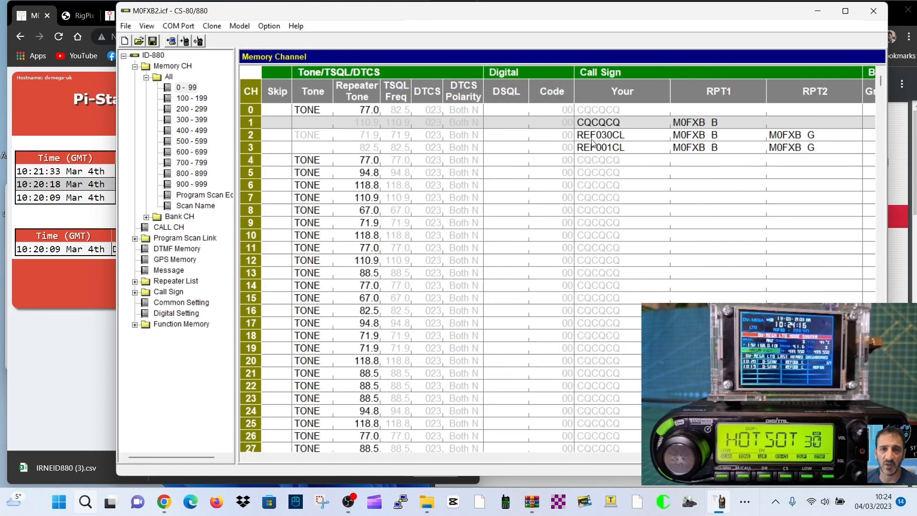
drag(654, 458, 707, 468)
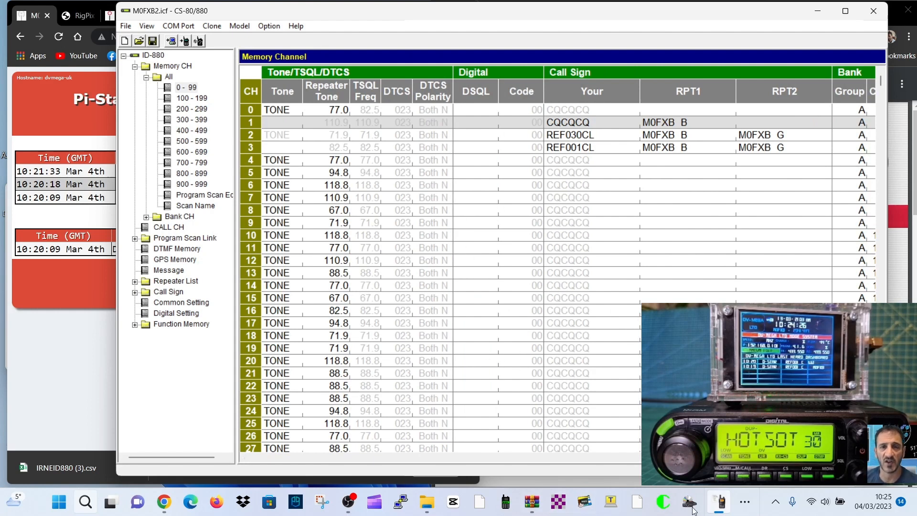
drag(707, 463, 523, 463)
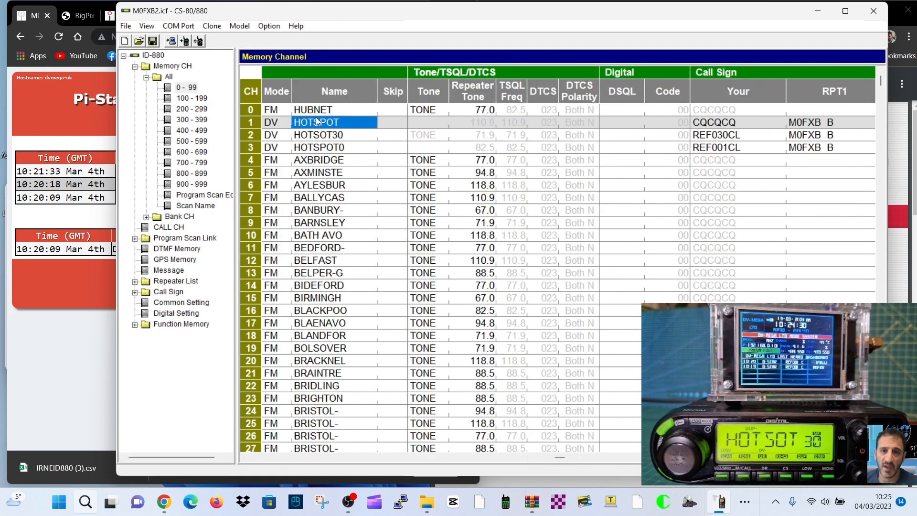
drag(564, 458, 288, 465)
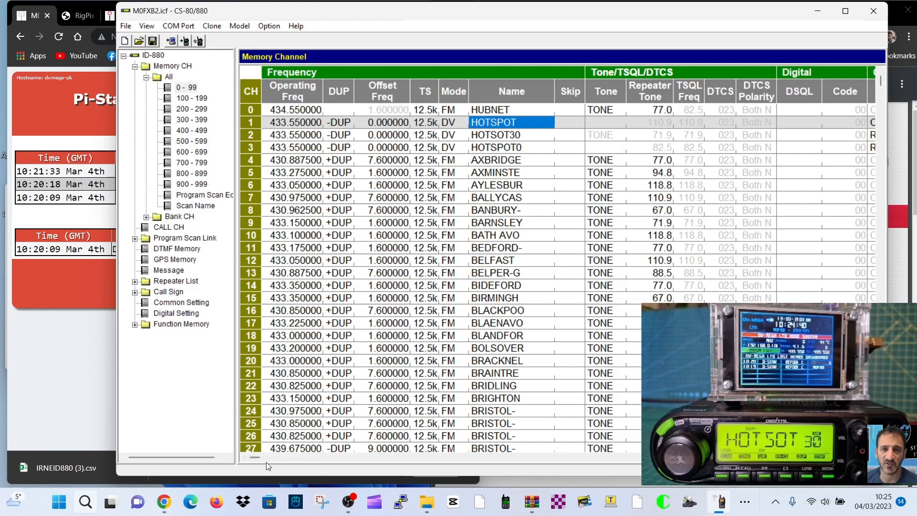
drag(256, 456, 660, 457)
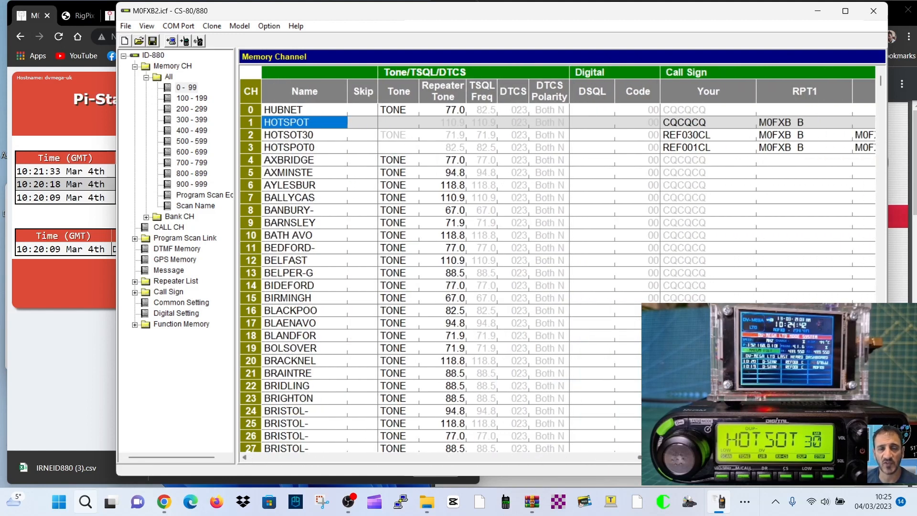
- Set channel 1's access repeater to HOTSPOT from Group1 and its called station to CQCQCQ in the repeater settings
double_click(780, 125)
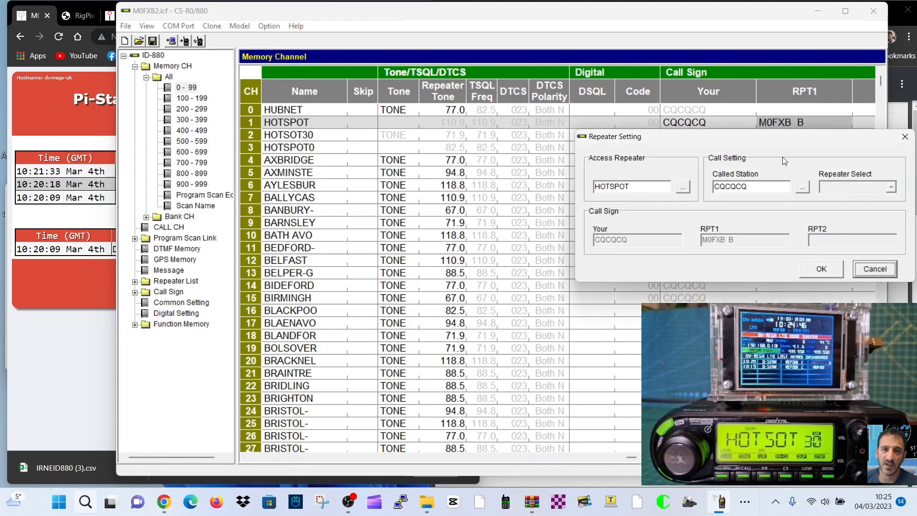
click(683, 188)
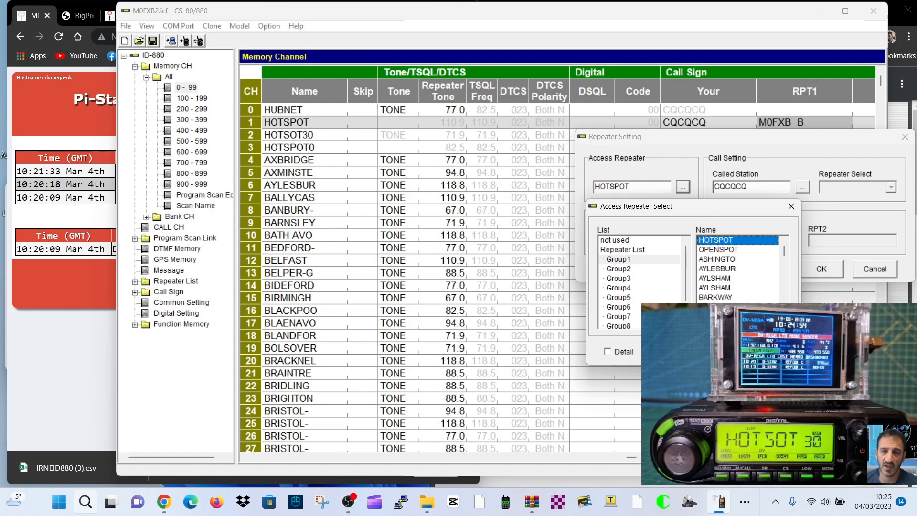
click(717, 352)
click(800, 190)
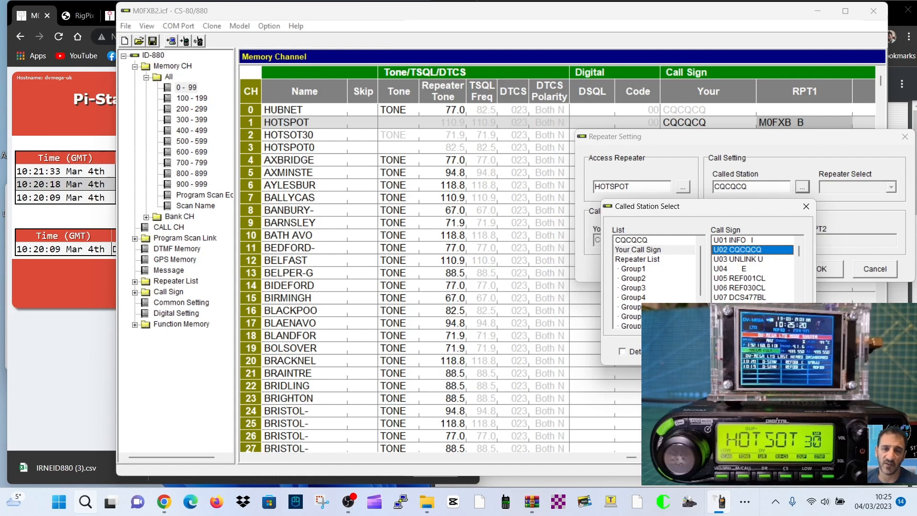
key(Return)
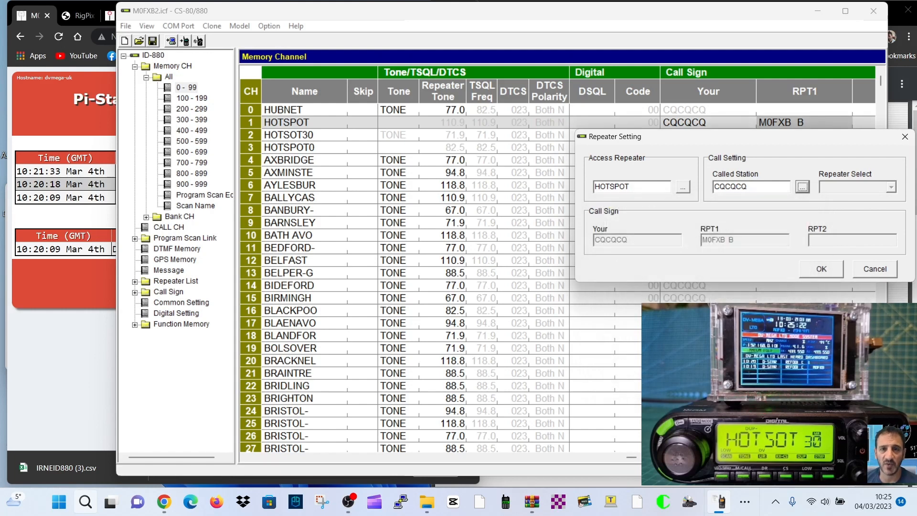
click(822, 269)
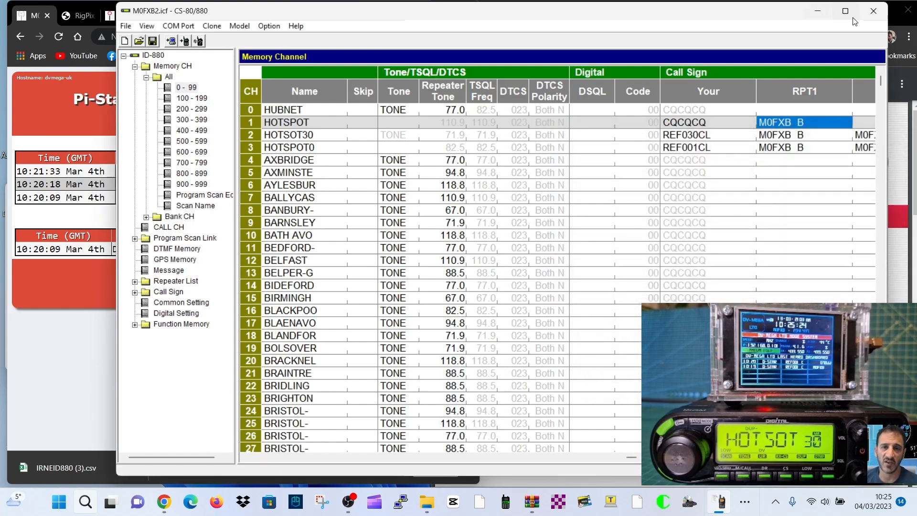
- Reposition and widen the CS-80/880 window to show the full RPT1 and RPT2 columns
drag(712, 11, 650, 14)
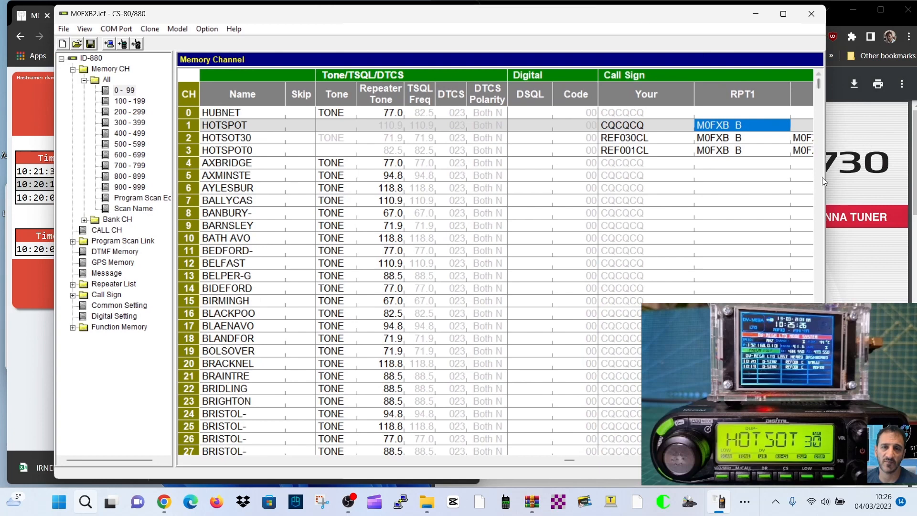
drag(824, 184, 913, 191)
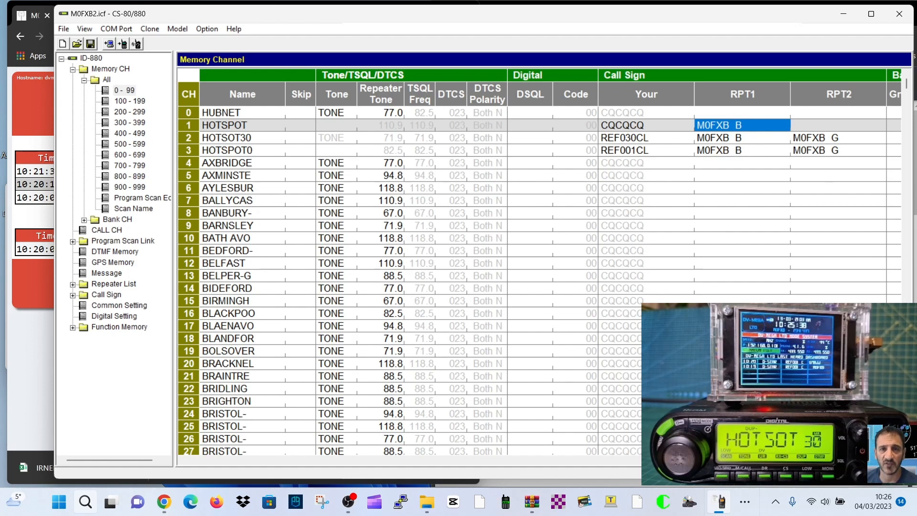
mouse_move(764, 460)
mouse_down()
mouse_move(812, 460)
mouse_move(764, 460)
mouse_up()
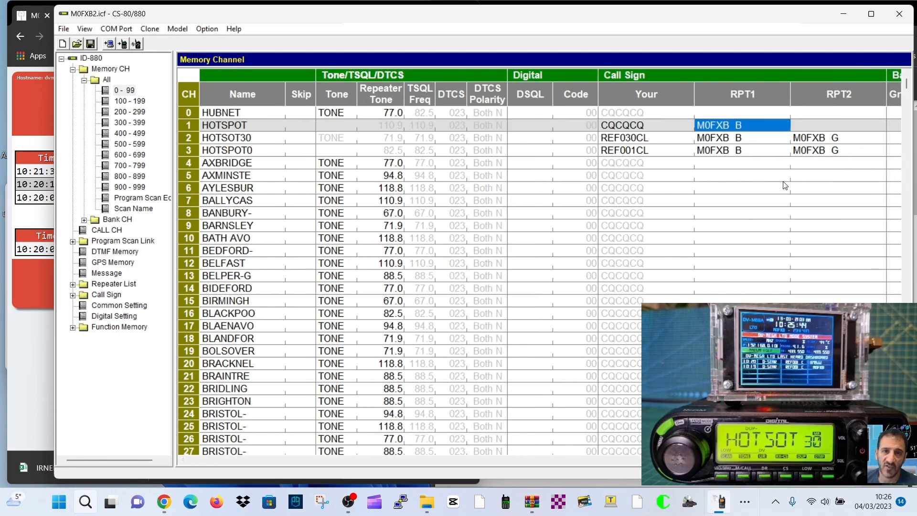
- Expand the Call Sign section and review the My Call Sign and Your Call Sign lists
double_click(107, 294)
click(120, 305)
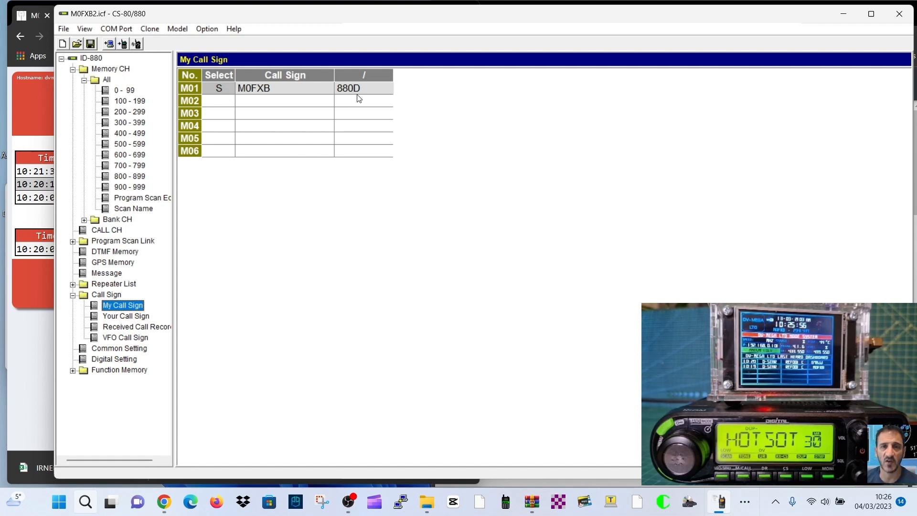
click(143, 316)
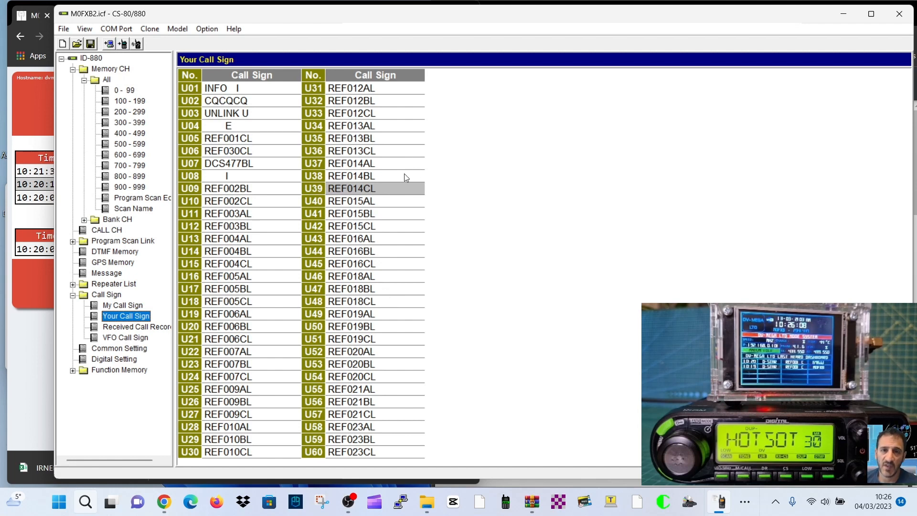
click(234, 151)
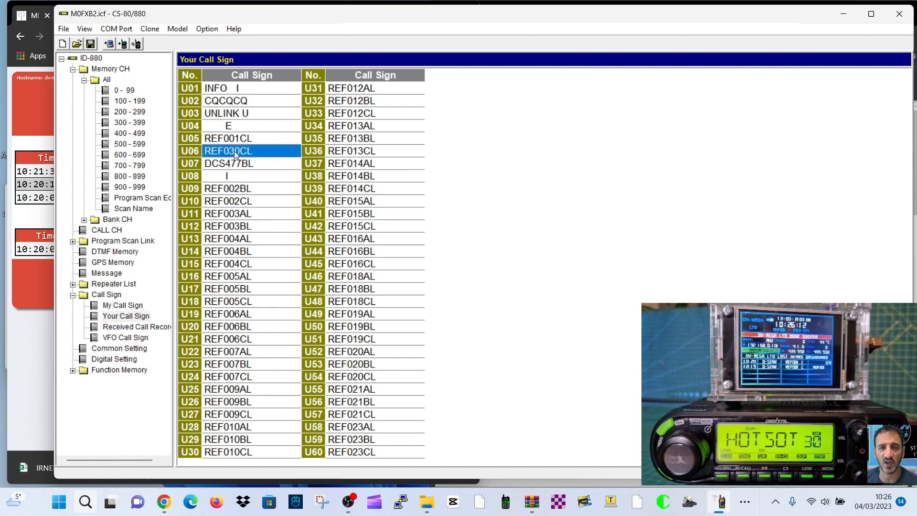
click(234, 151)
click(261, 151)
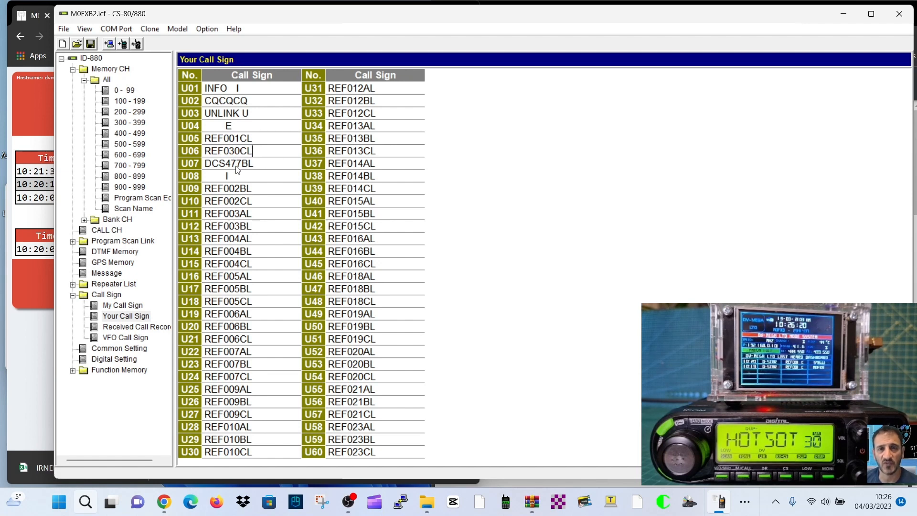
- Change entry U09 in the Your Call Sign list to REF012CL
click(228, 189)
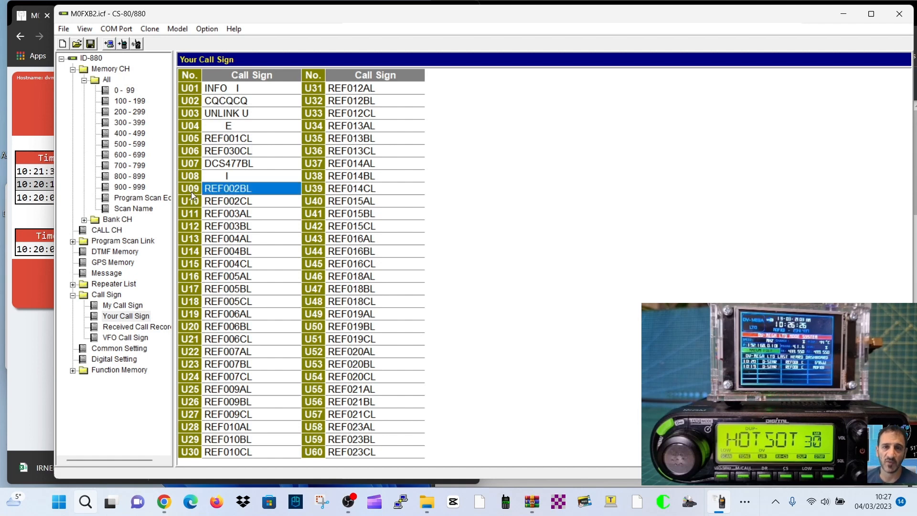
click(232, 190)
click(250, 191)
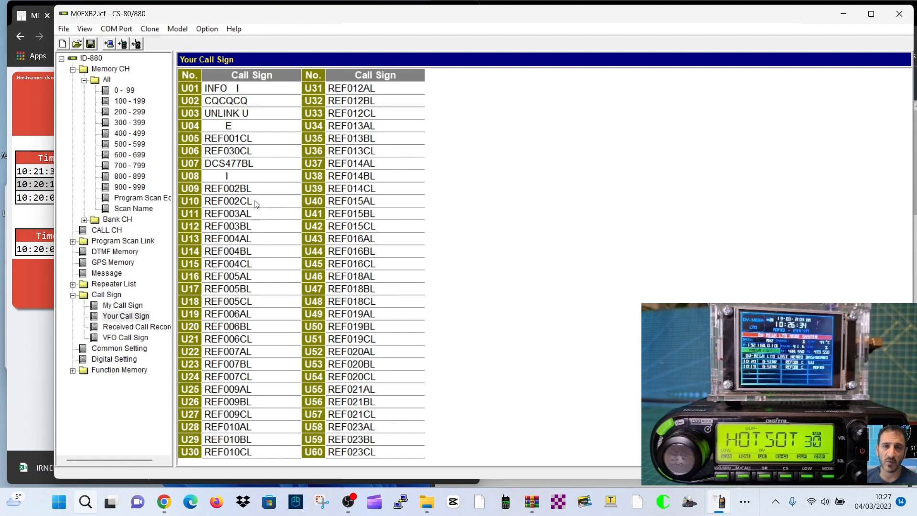
key(BackSpace)
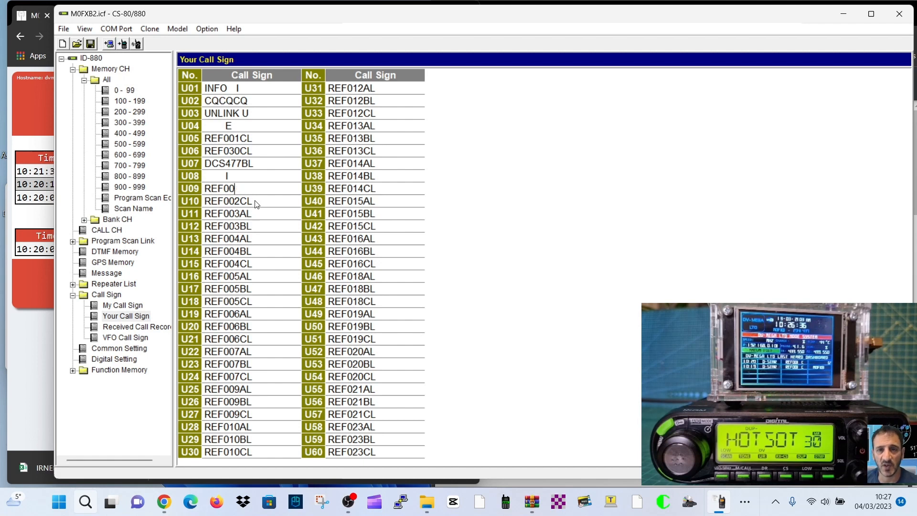
text(1)
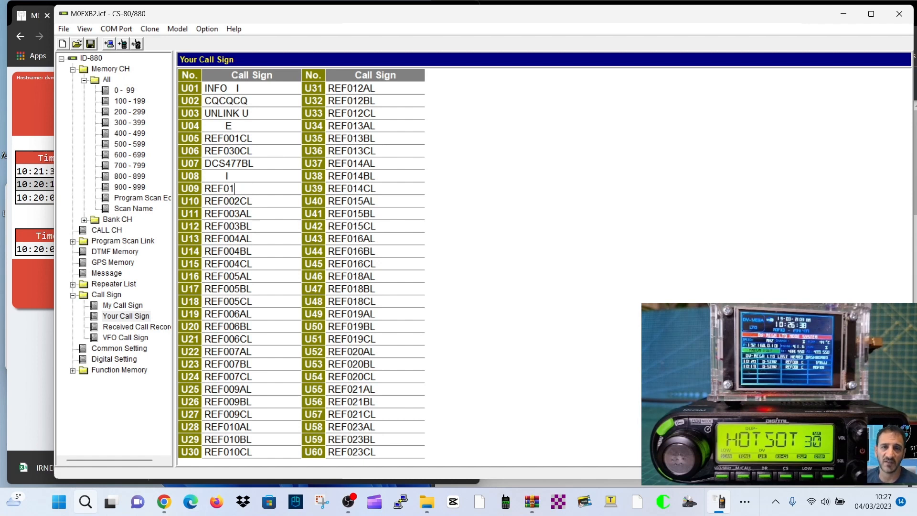
text(2)
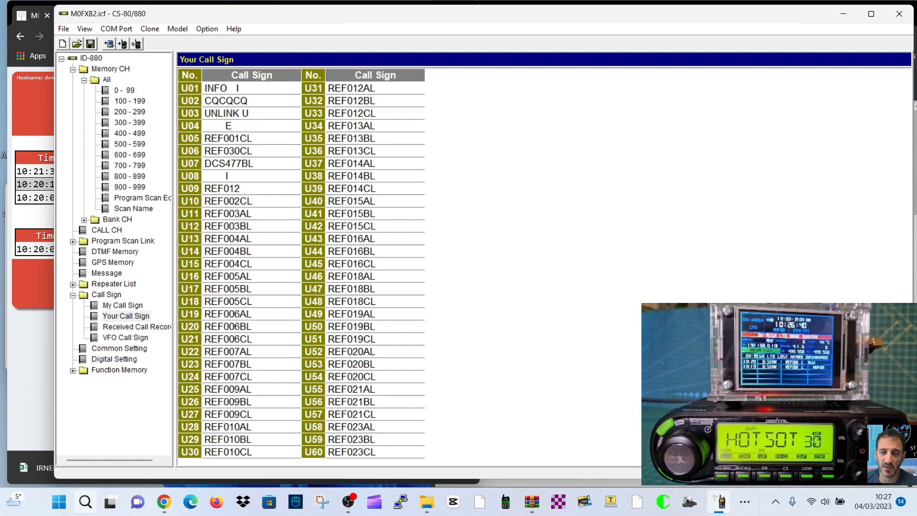
text(CL)
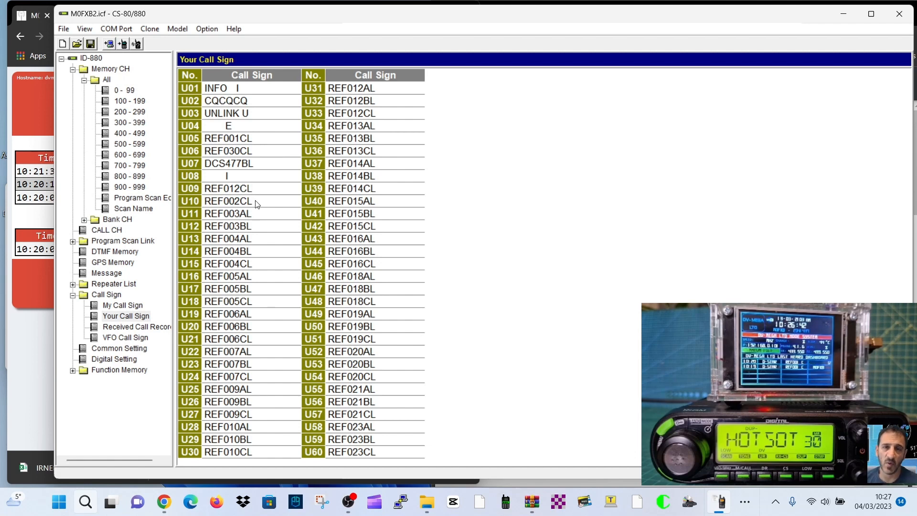
click(280, 218)
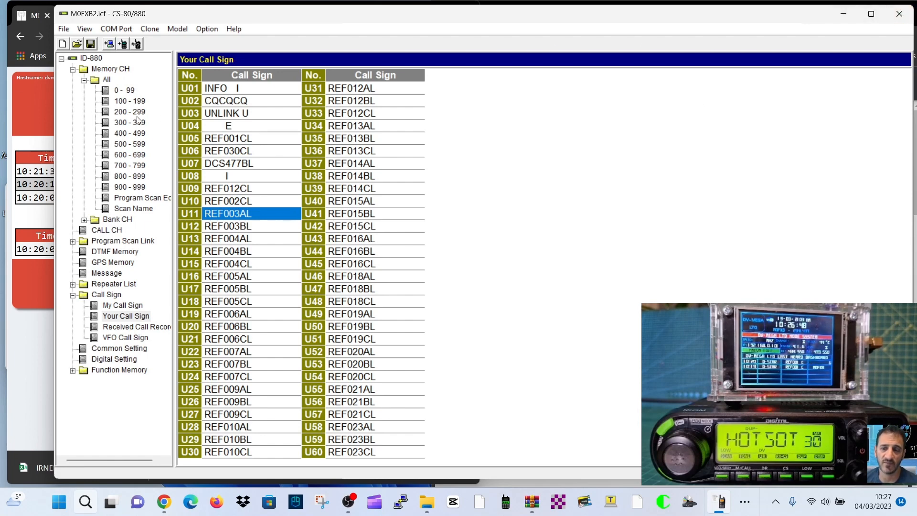
- Open memory channels 0 - 99 and rename channel 4 as HOTSPOT
click(131, 93)
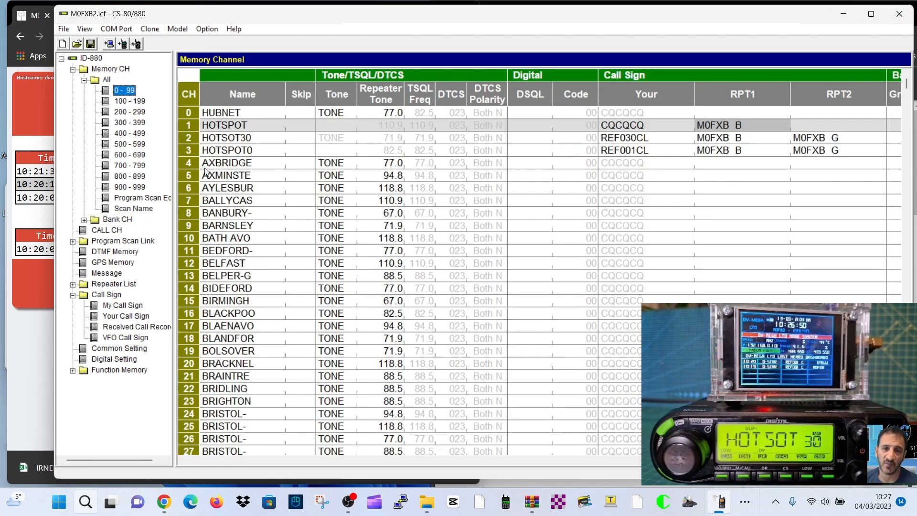
click(237, 164)
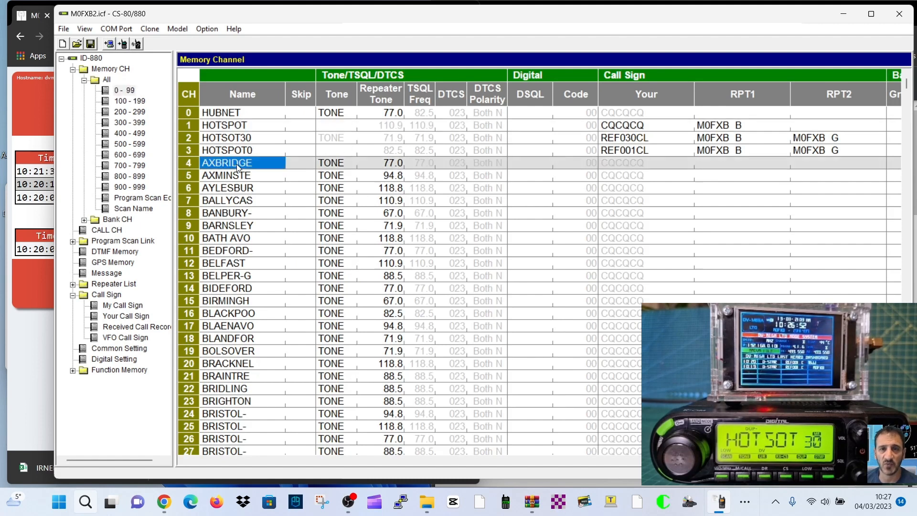
text(HOT)
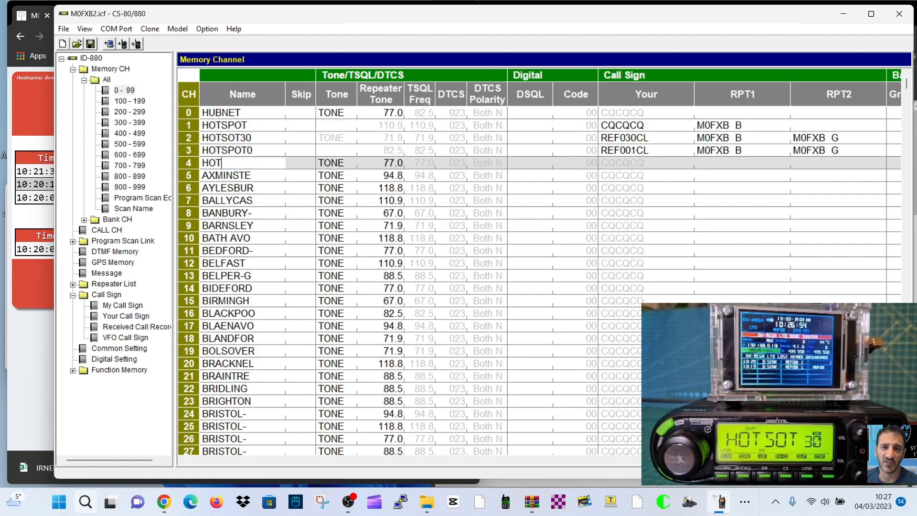
text(SPOT)
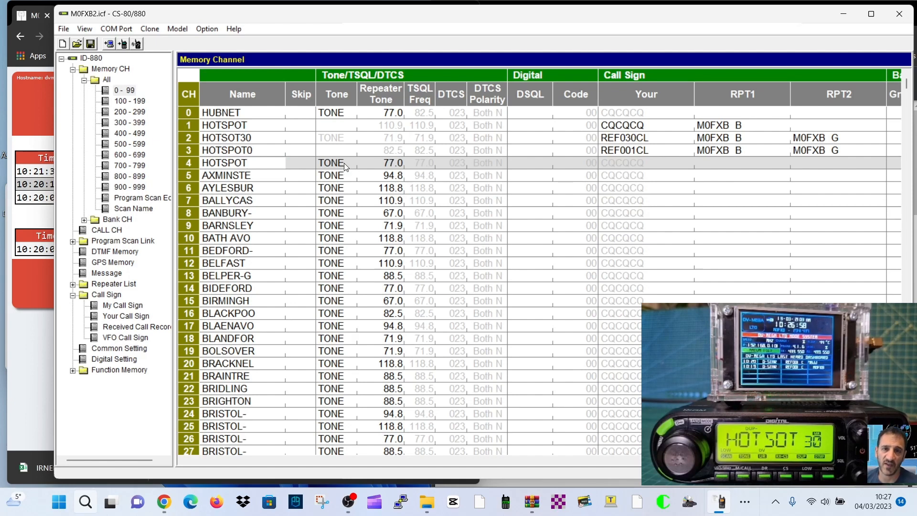
- Open channel 4's repeater settings and set its access repeater to HOTSPOT from Group1
double_click(646, 164)
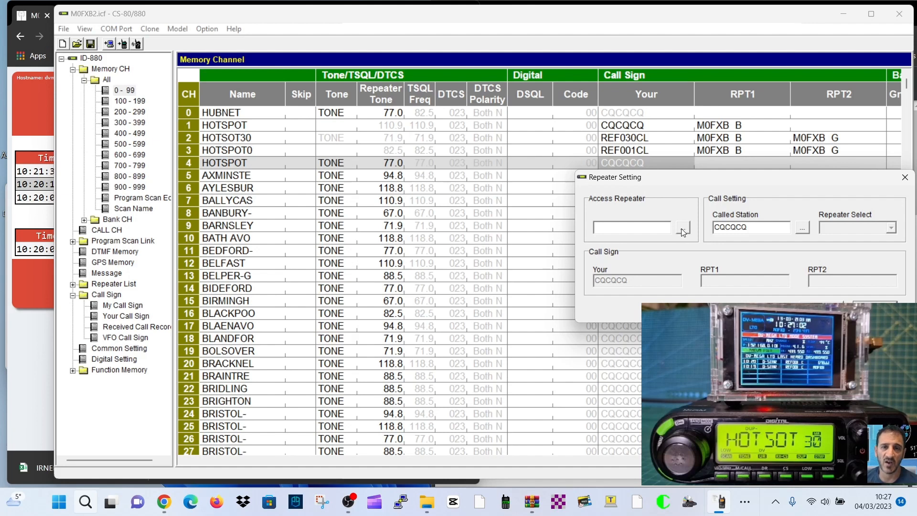
click(683, 229)
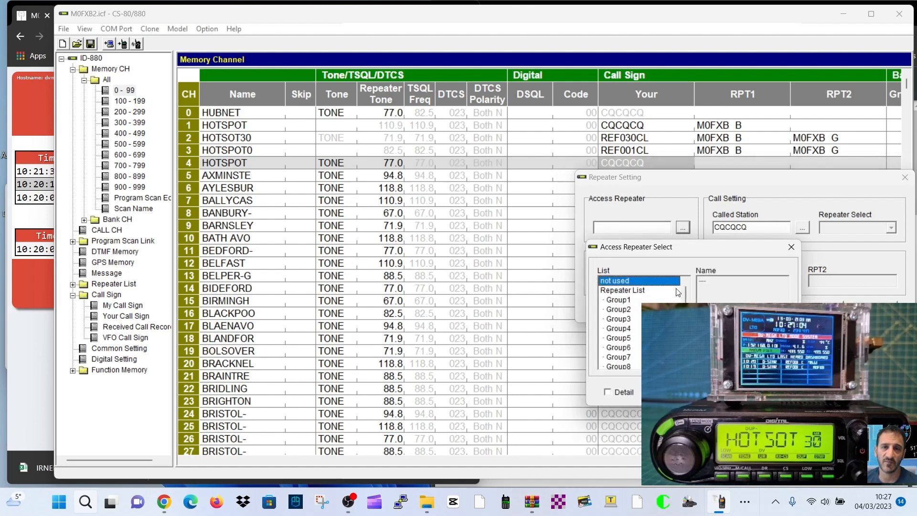
click(620, 300)
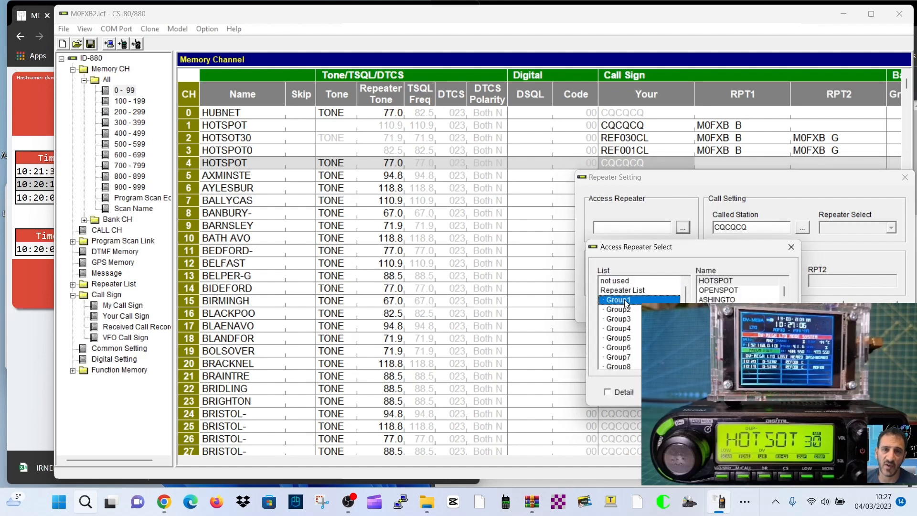
click(726, 282)
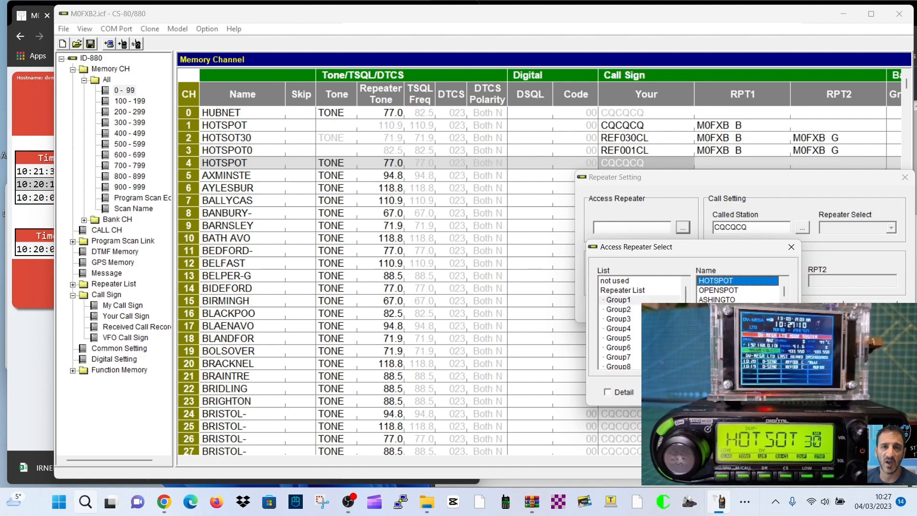
double_click(725, 281)
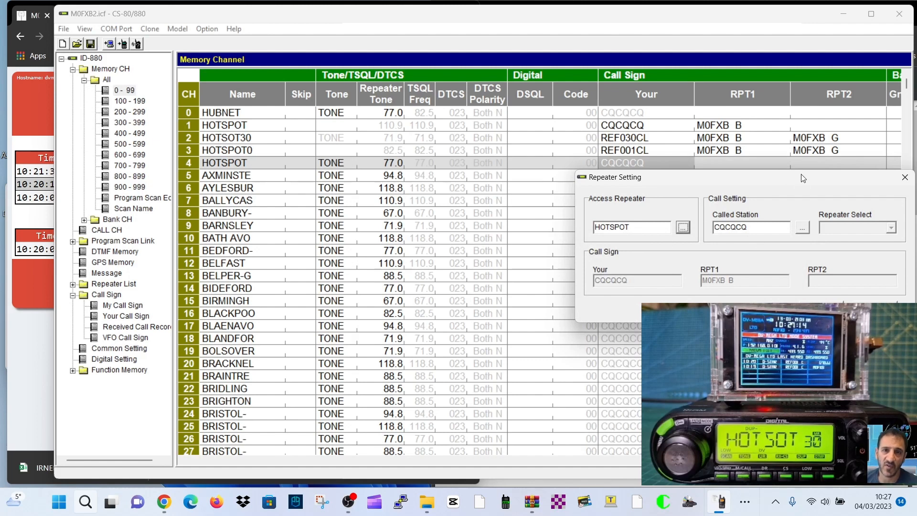
- Set channel 4's called station to REF012CL from the Your Call Sign list and apply the repeater settings
drag(800, 177, 709, 170)
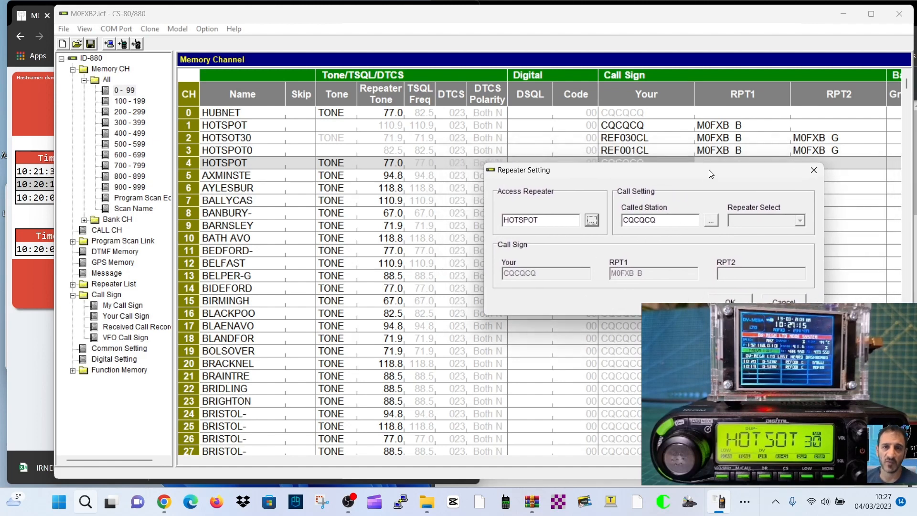
click(712, 221)
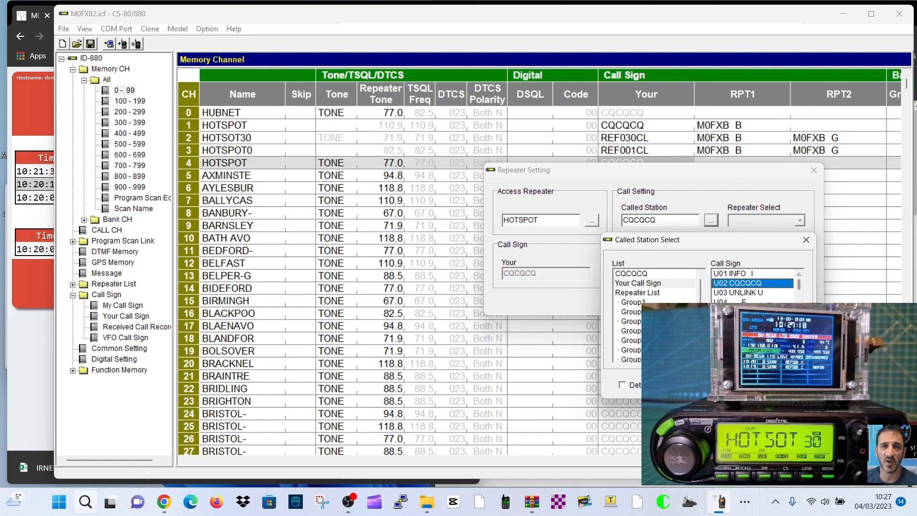
mouse_move(799, 285)
mouse_down()
mouse_move(798, 348)
mouse_move(785, 295)
mouse_up()
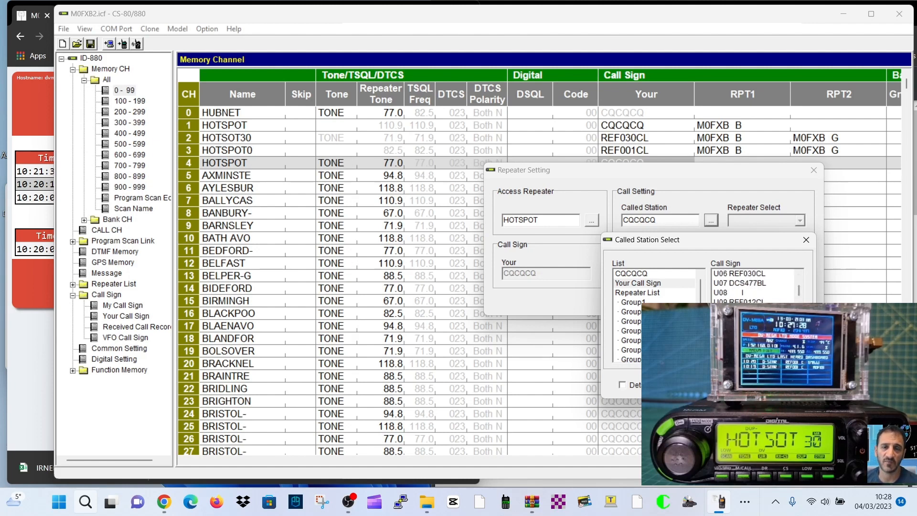
click(753, 303)
click(723, 384)
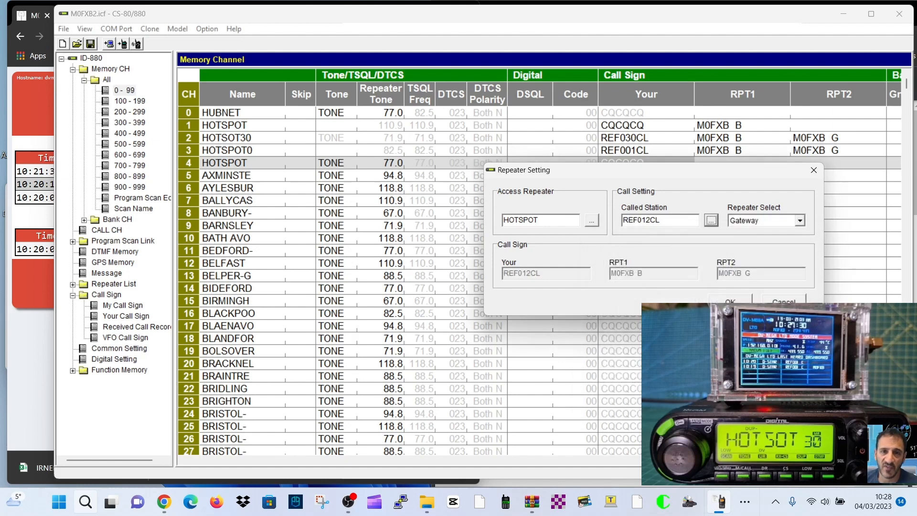
click(730, 304)
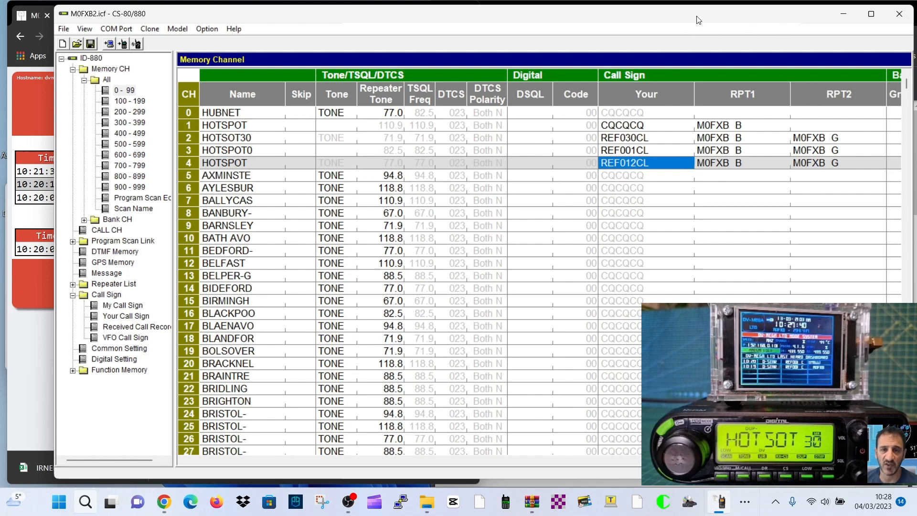
- Clear the name of memory channel 4
drag(698, 18, 698, 31)
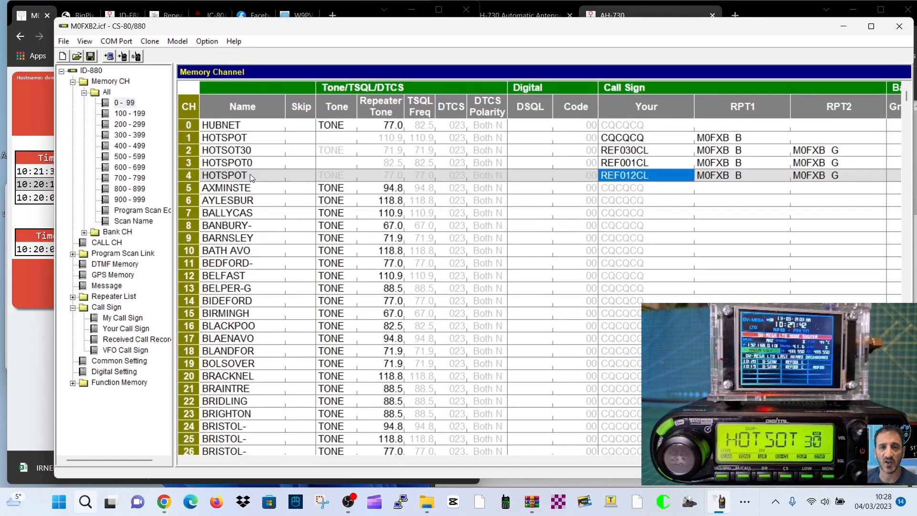
click(250, 175)
click(249, 175)
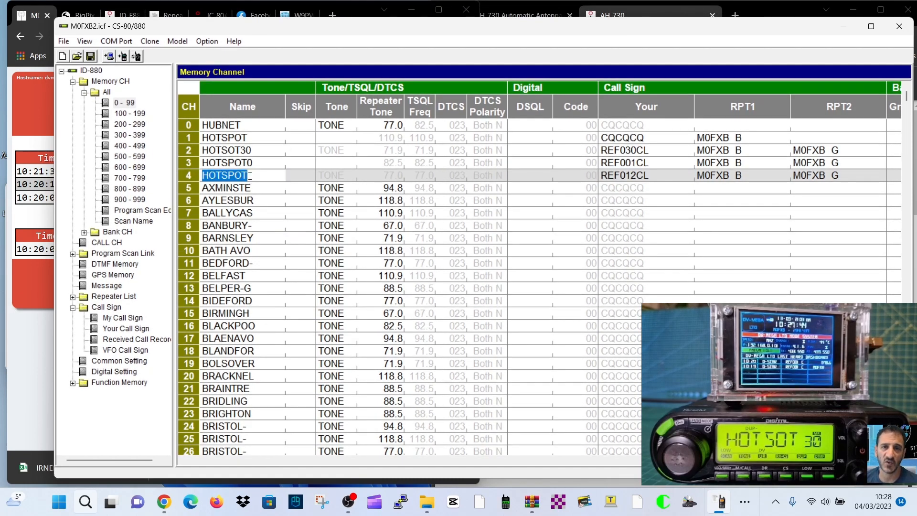
text(12)
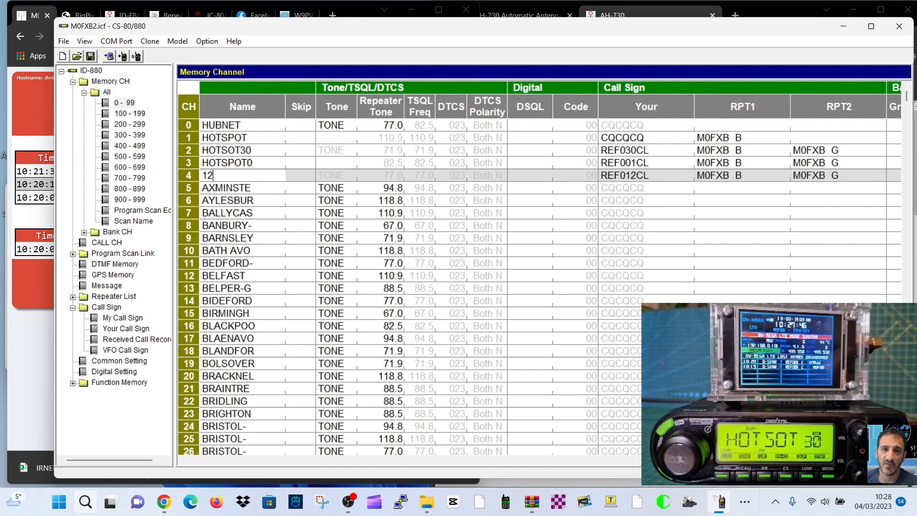
key(BackSpace)
key(BackSpace)
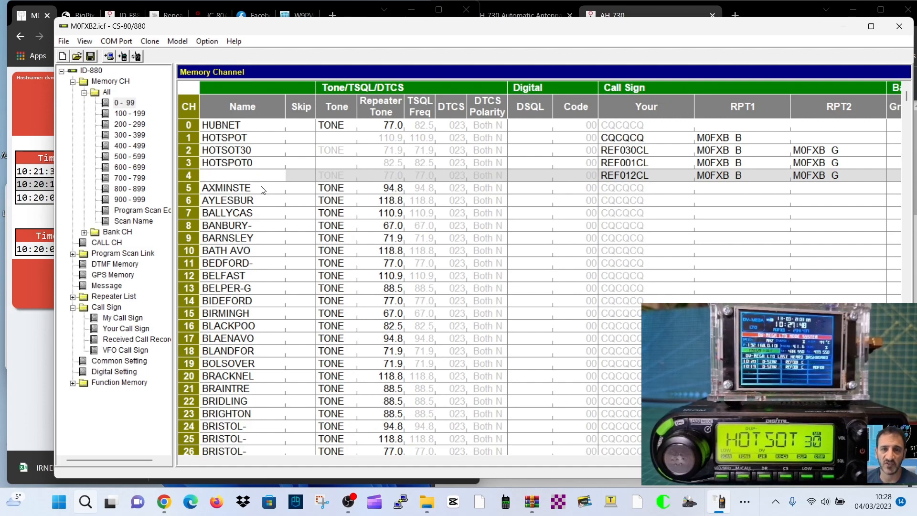
- Rename memory channel 3 as HOTSPO12
click(261, 167)
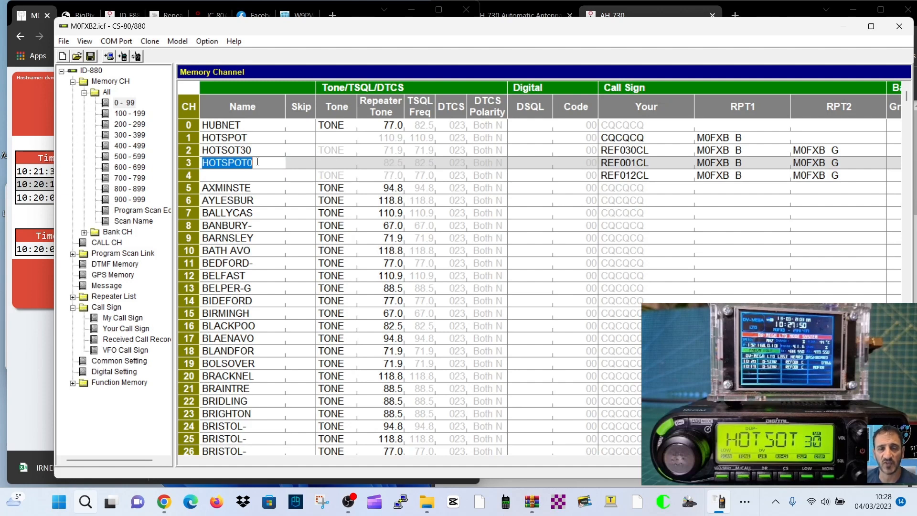
key(BackSpace)
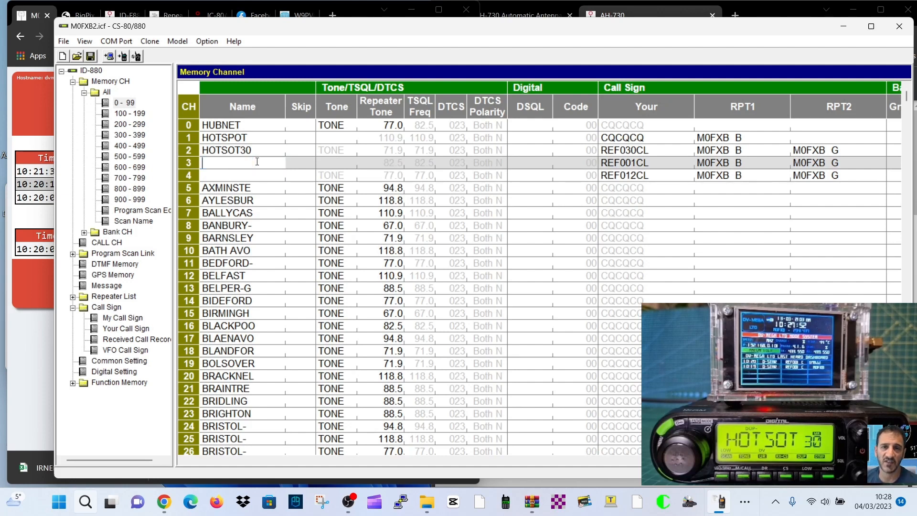
text(HOTSPO)
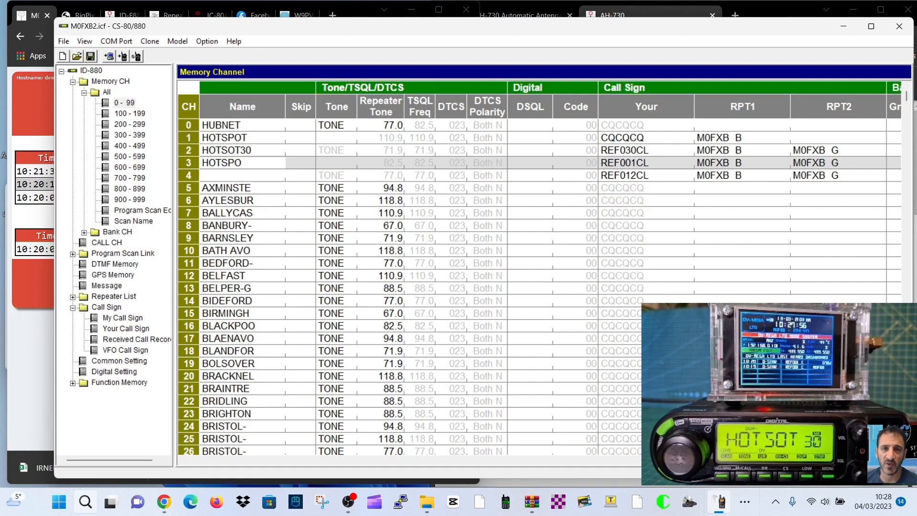
text(12)
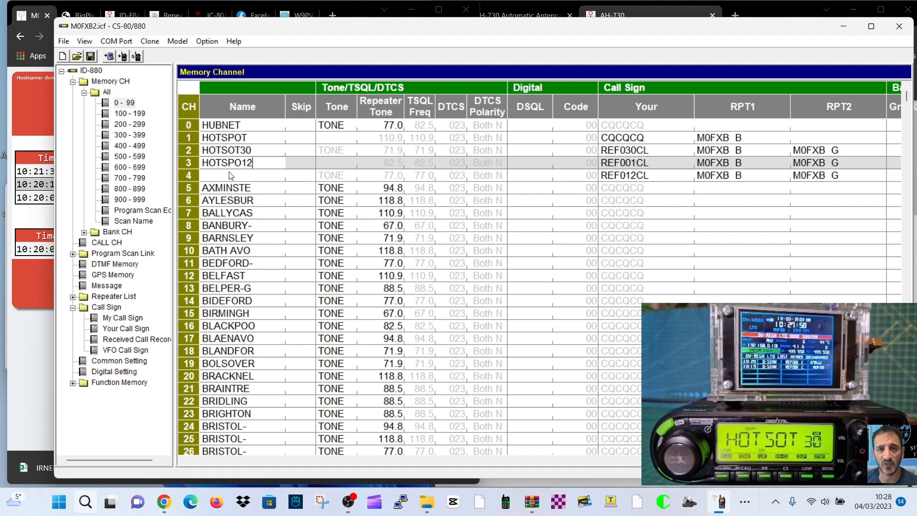
click(592, 202)
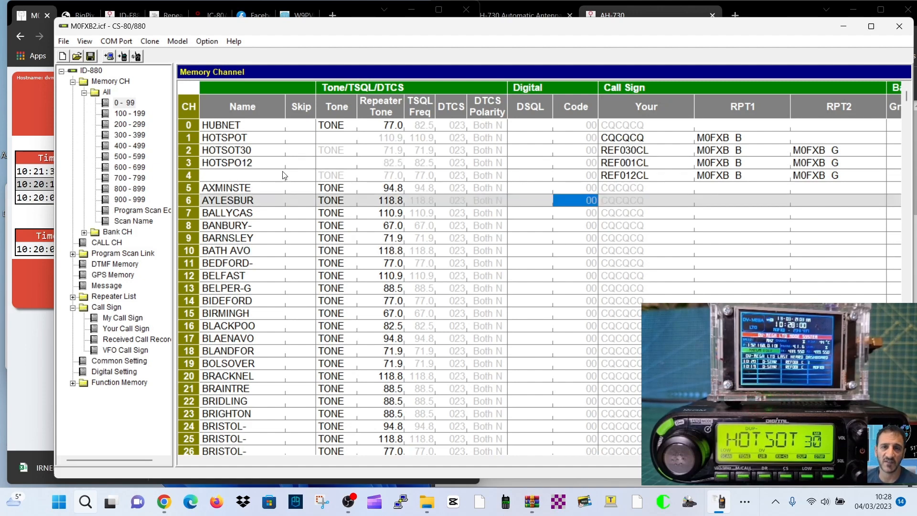
- Replace memory channel 3's name with HOTSPOT1
click(256, 161)
click(256, 160)
key(BackSpace)
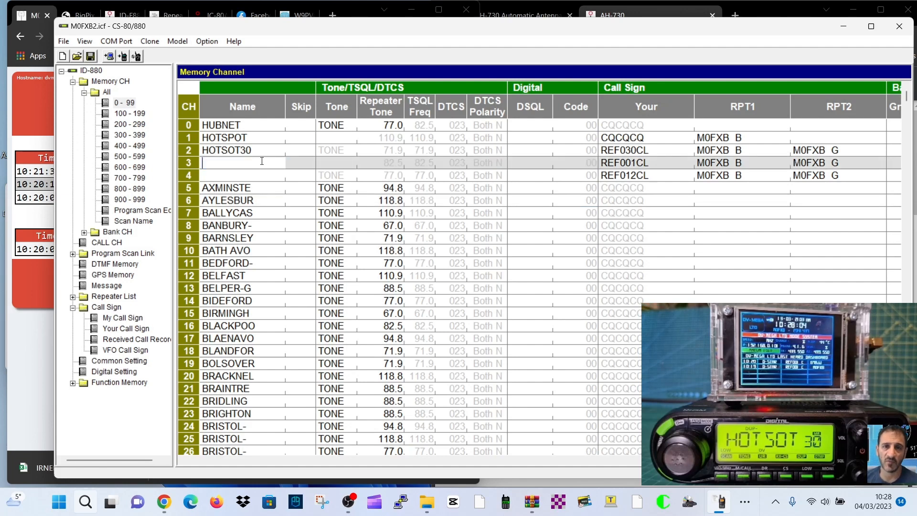
text(HOTSPOT1)
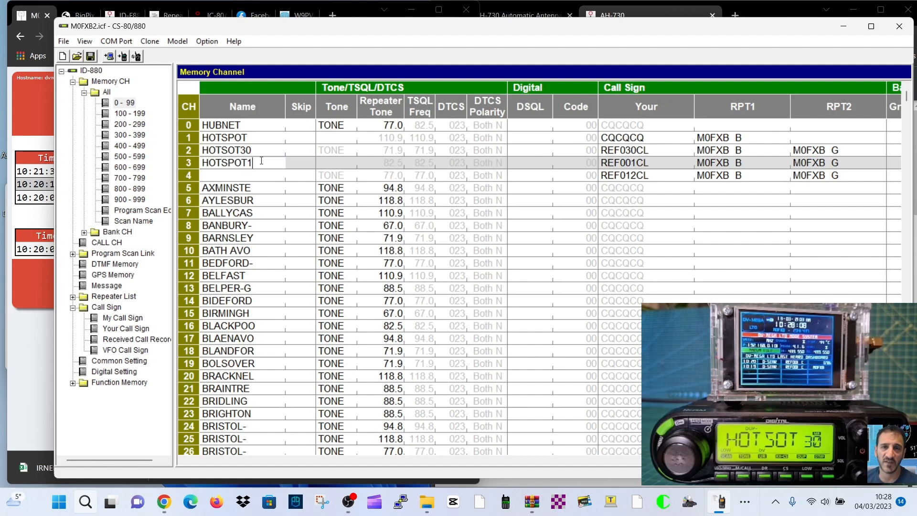
- Name memory channel 4 HOTSP12
click(249, 174)
key(BackSpace)
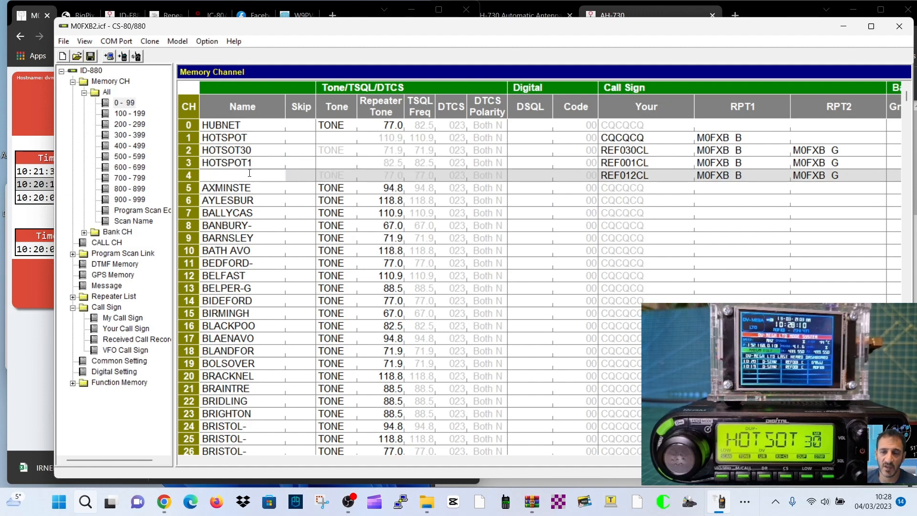
text(HOTSP)
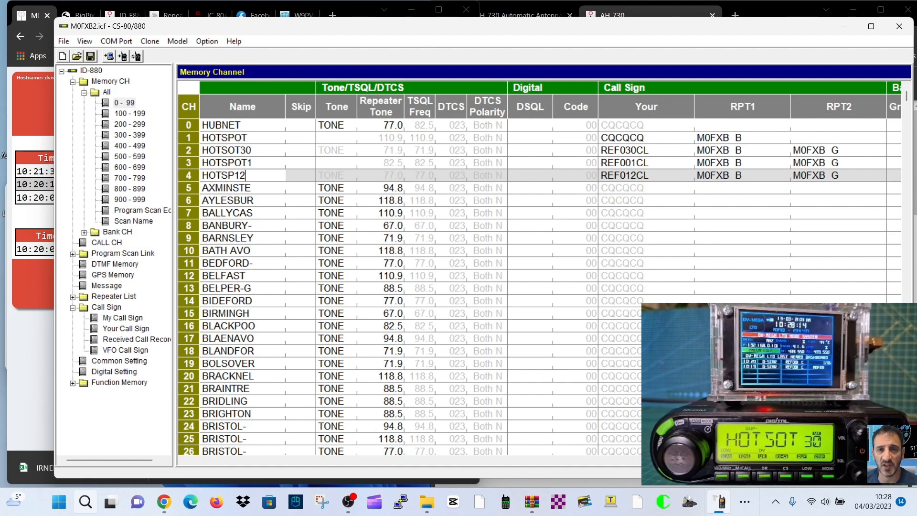
text(12)
click(546, 204)
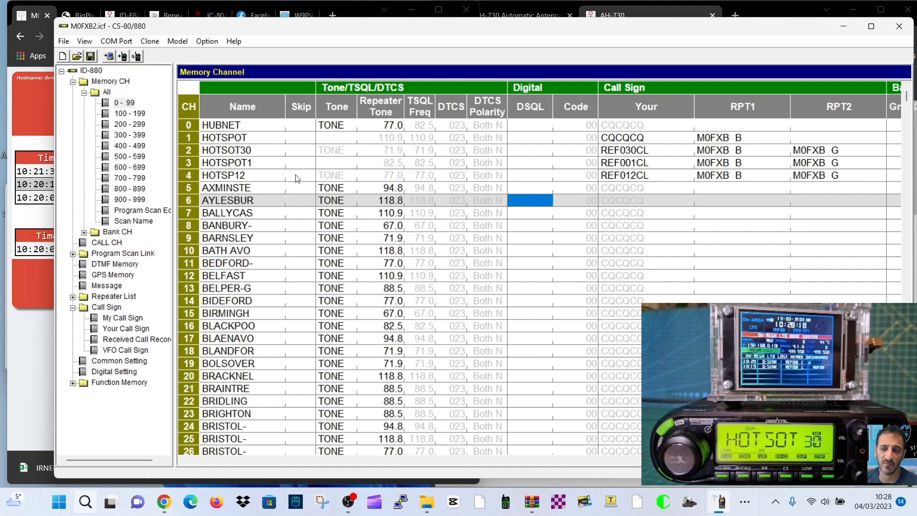
- Write the edited memory data to the transceiver by cloning and accept the confirmation
click(149, 41)
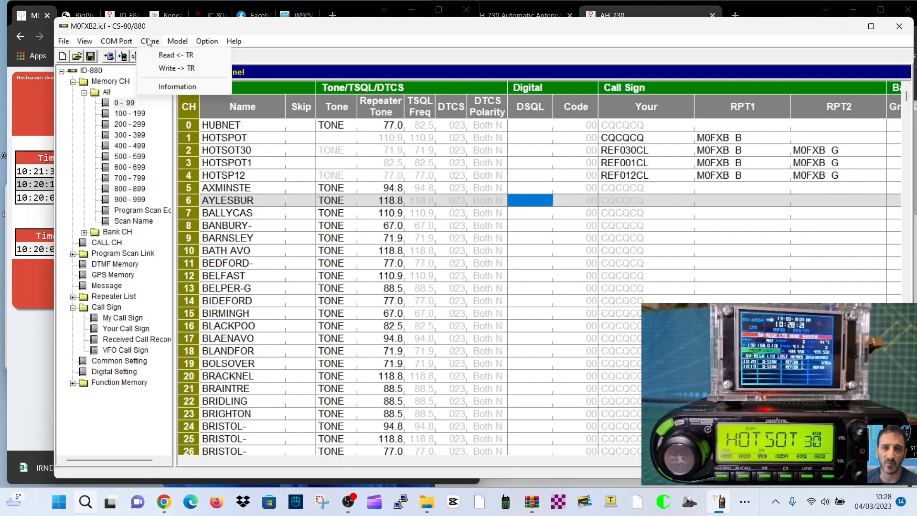
click(124, 57)
click(123, 57)
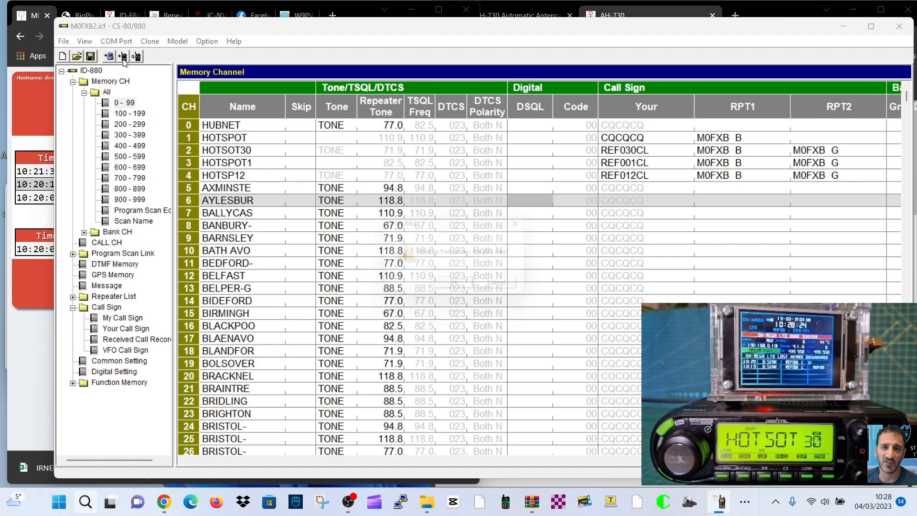
click(460, 289)
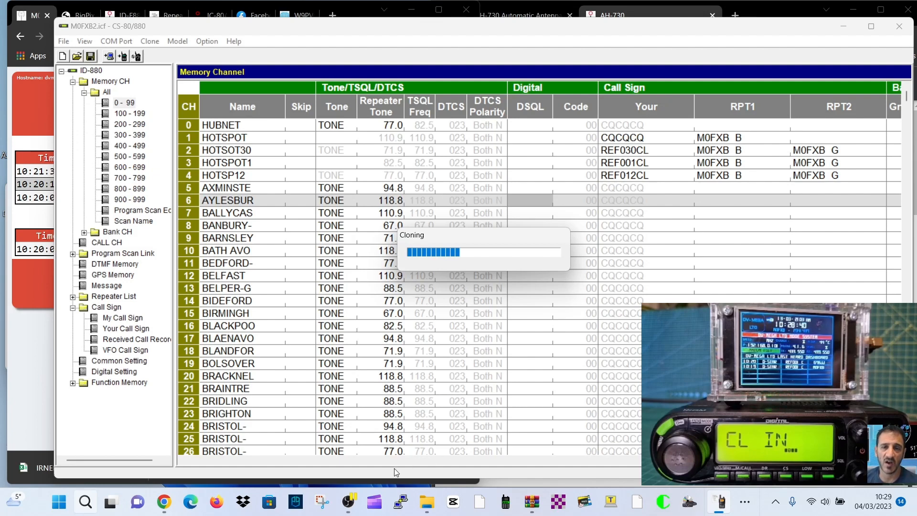
click(352, 505)
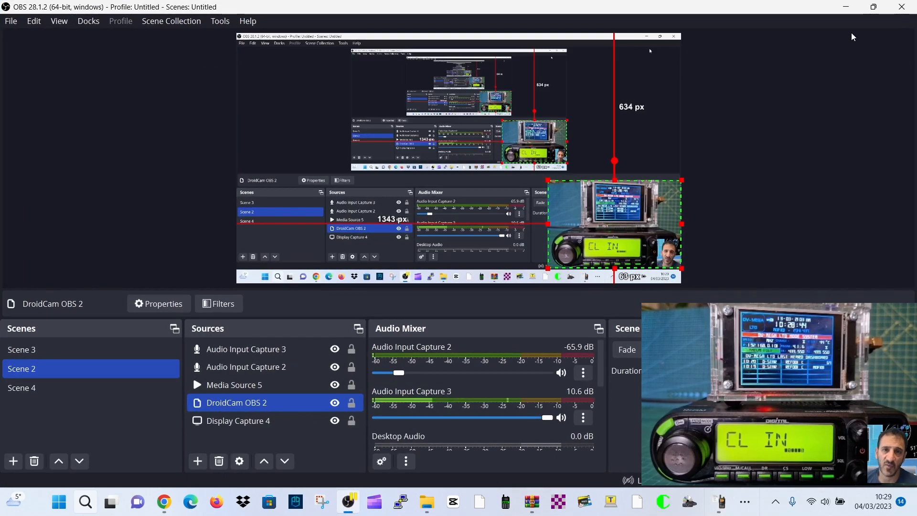
click(874, 8)
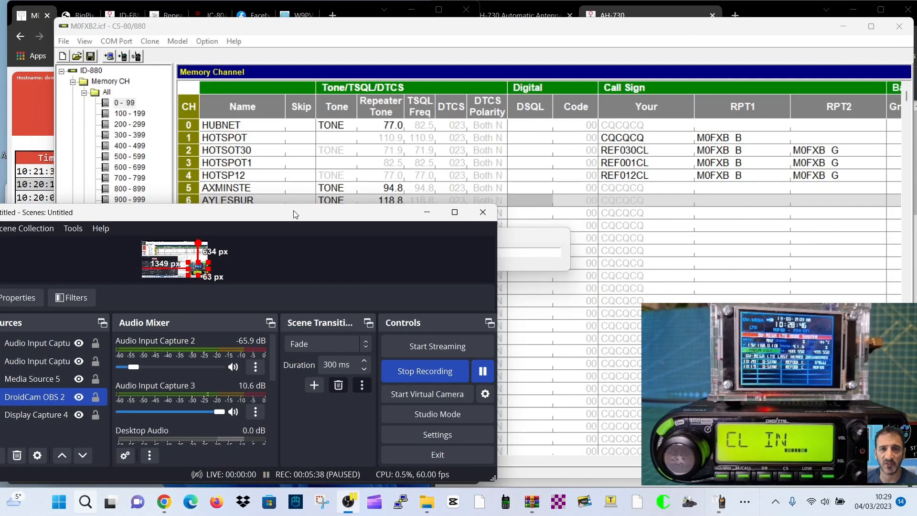
drag(294, 214, 91, 336)
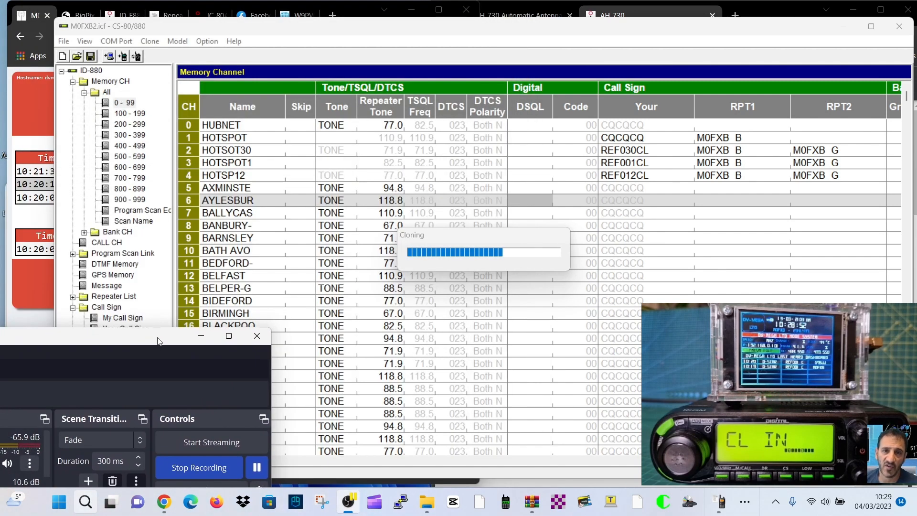
mouse_move(158, 341)
mouse_down()
mouse_move(102, 344)
mouse_move(113, 327)
mouse_up()
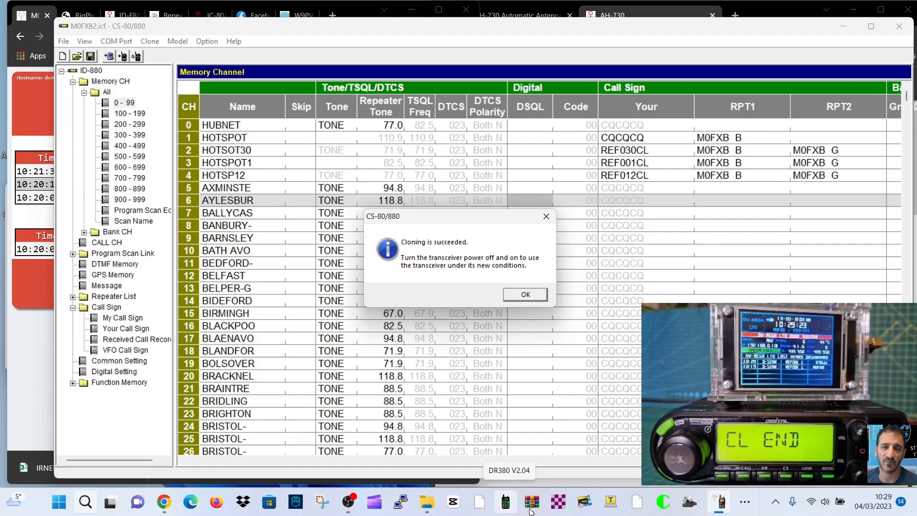
- Dismiss the cloning message, narrow the programming window and widen the browser to show the full Pi-Star dashboard
click(526, 295)
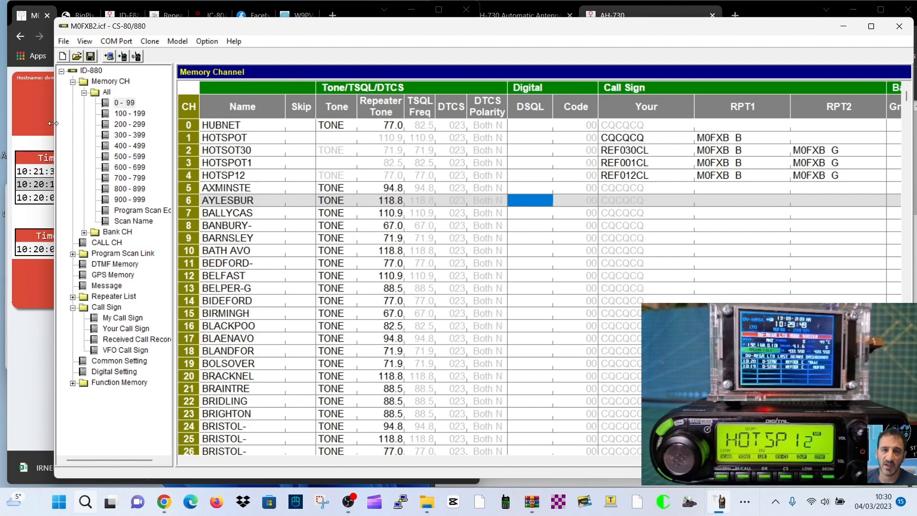
drag(53, 123, 550, 153)
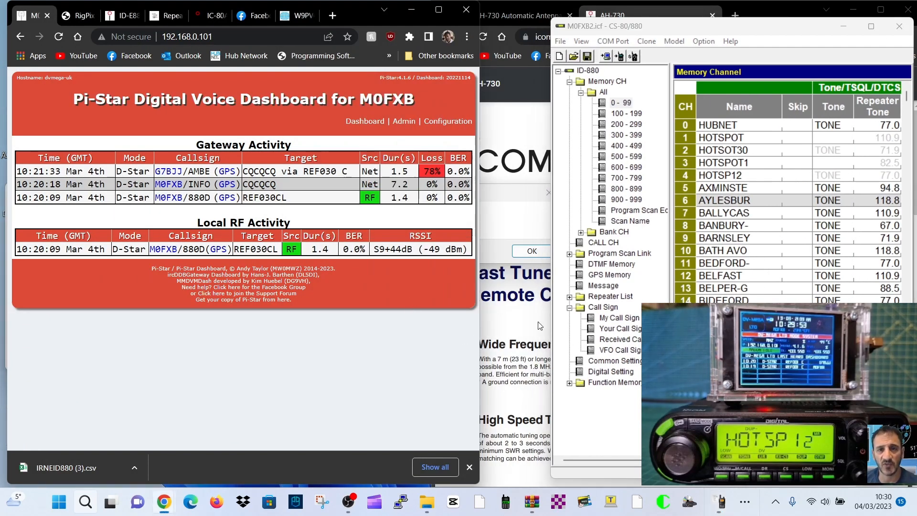
drag(479, 323, 771, 323)
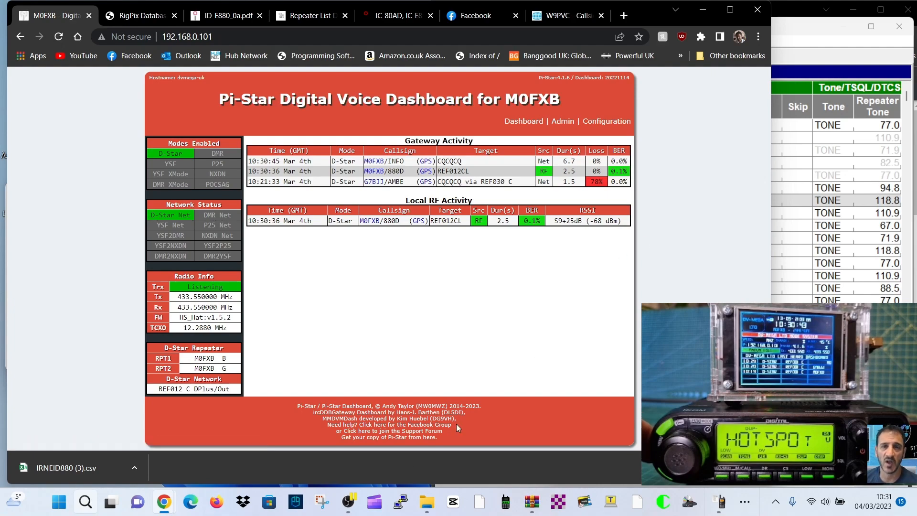
click(353, 499)
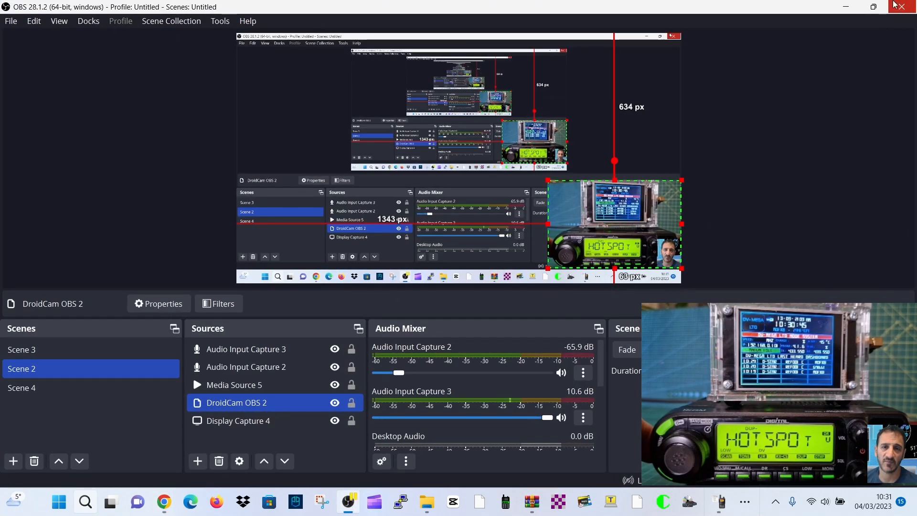
click(873, 7)
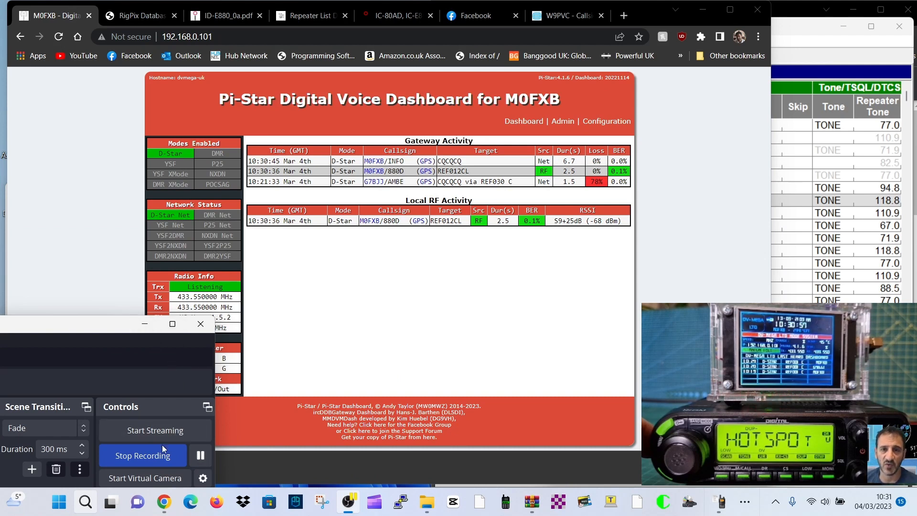
click(724, 291)
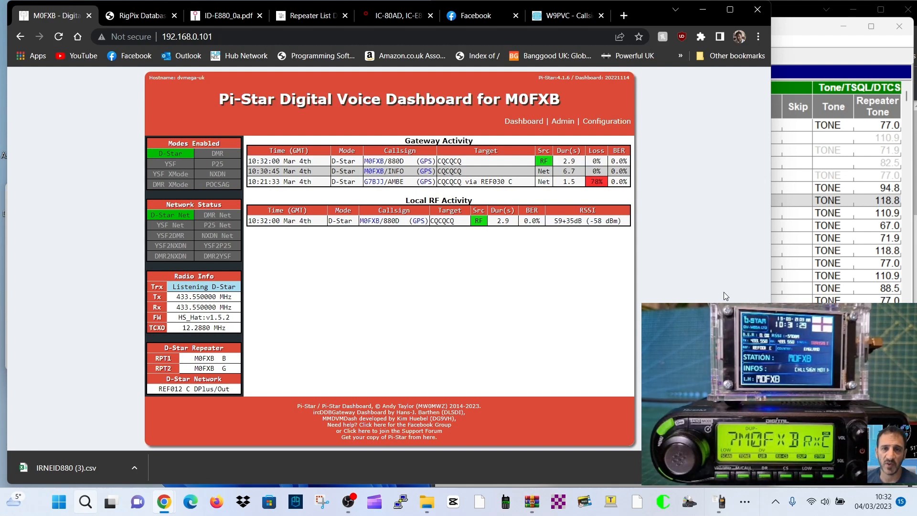
- Bring the CS-80/880 window in front of the dashboard, reposition it and widen it to show more memory channel columns
click(796, 34)
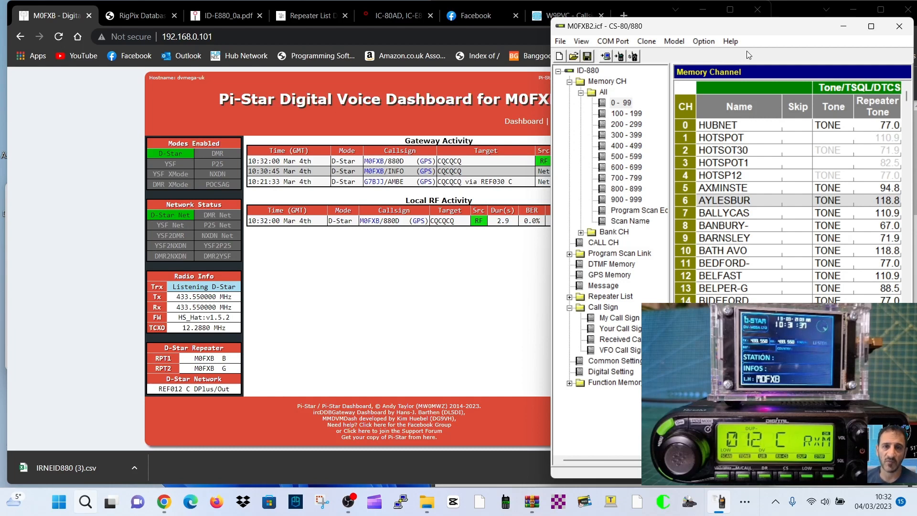
drag(780, 30, 716, 25)
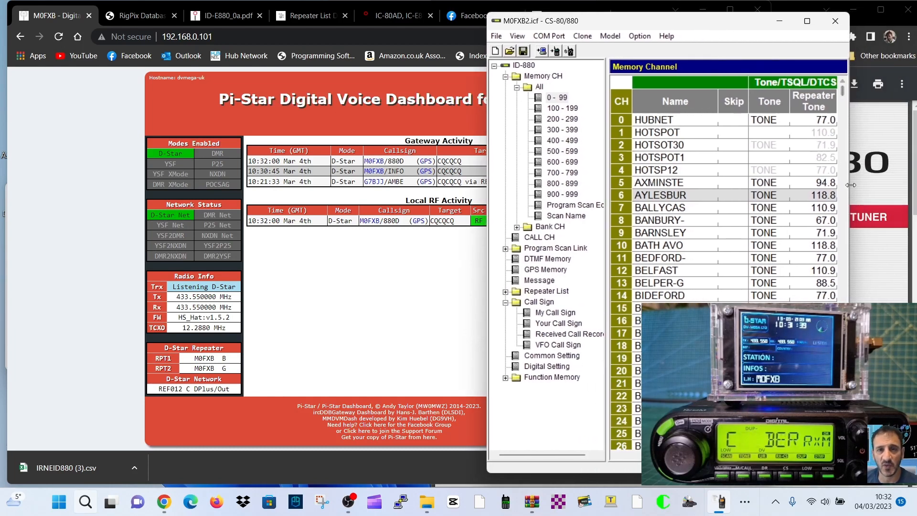
drag(859, 185, 902, 188)
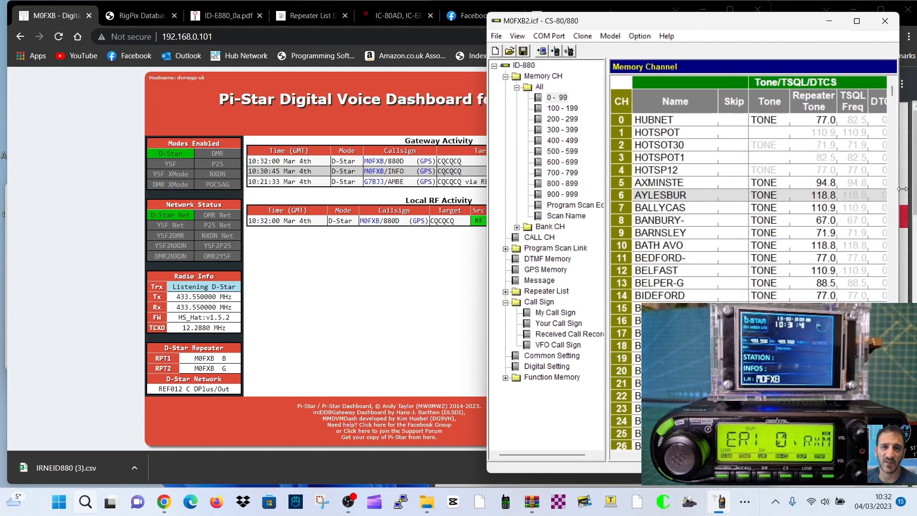